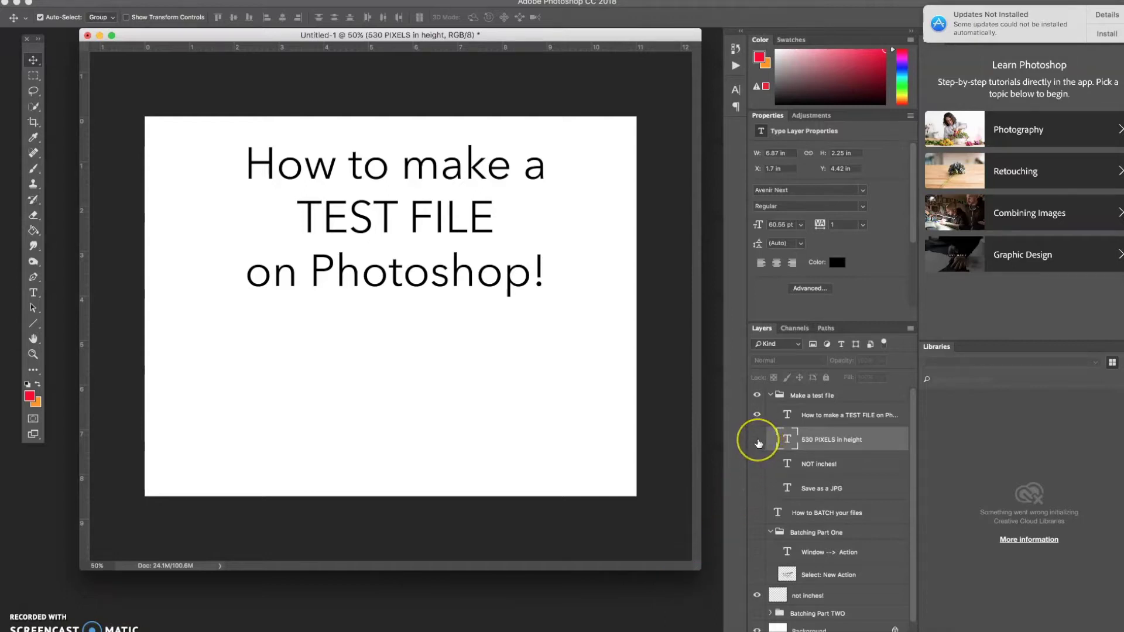
Show the 530 PIXELS, NOT inches! and Save as .JPG lines, then hide the Make a test file group
left_click(757, 440)
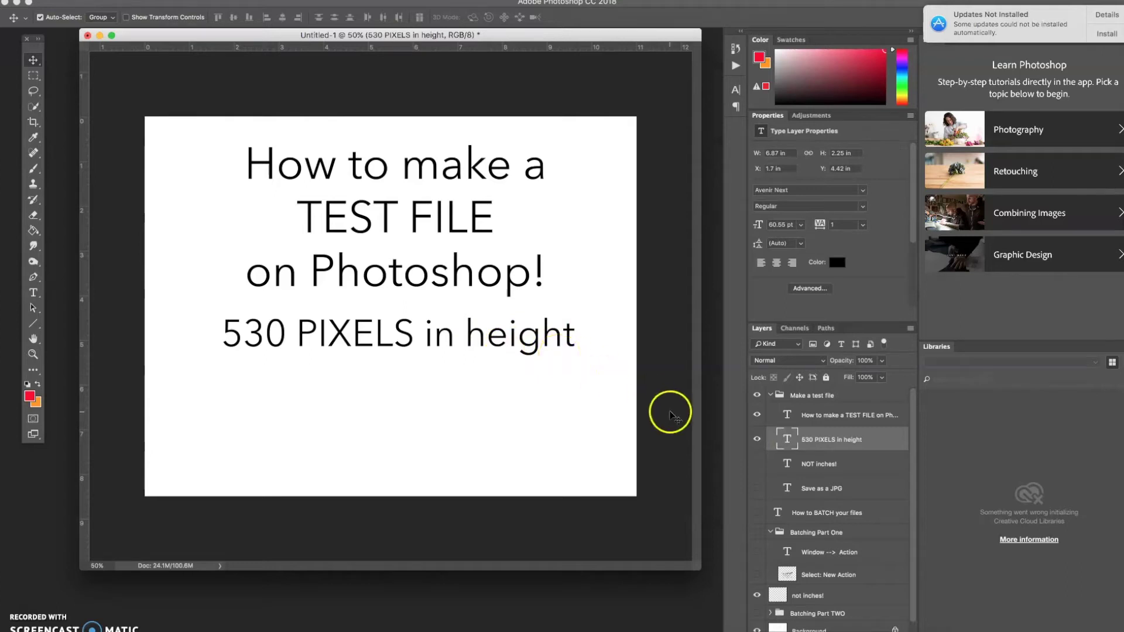
left_click(757, 464)
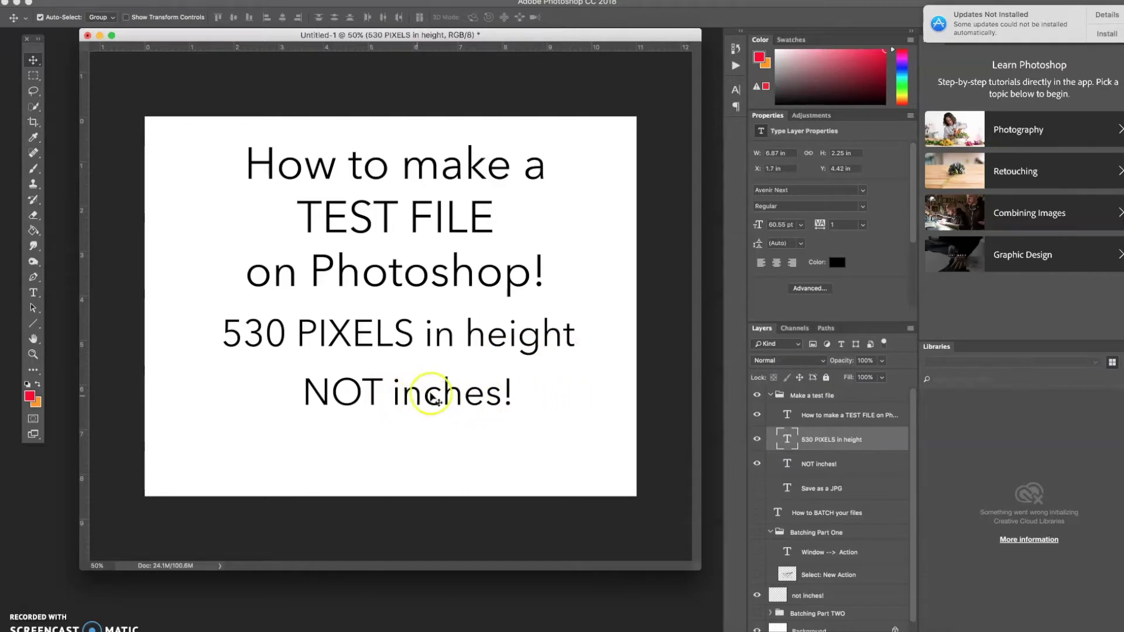
left_click(756, 489)
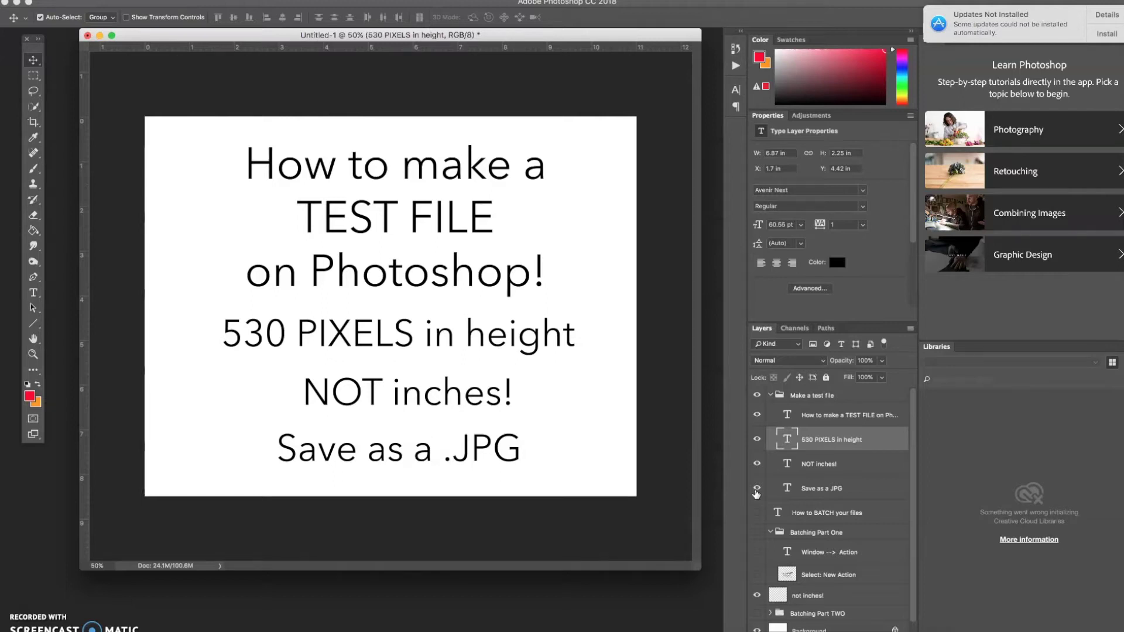
left_click(756, 395)
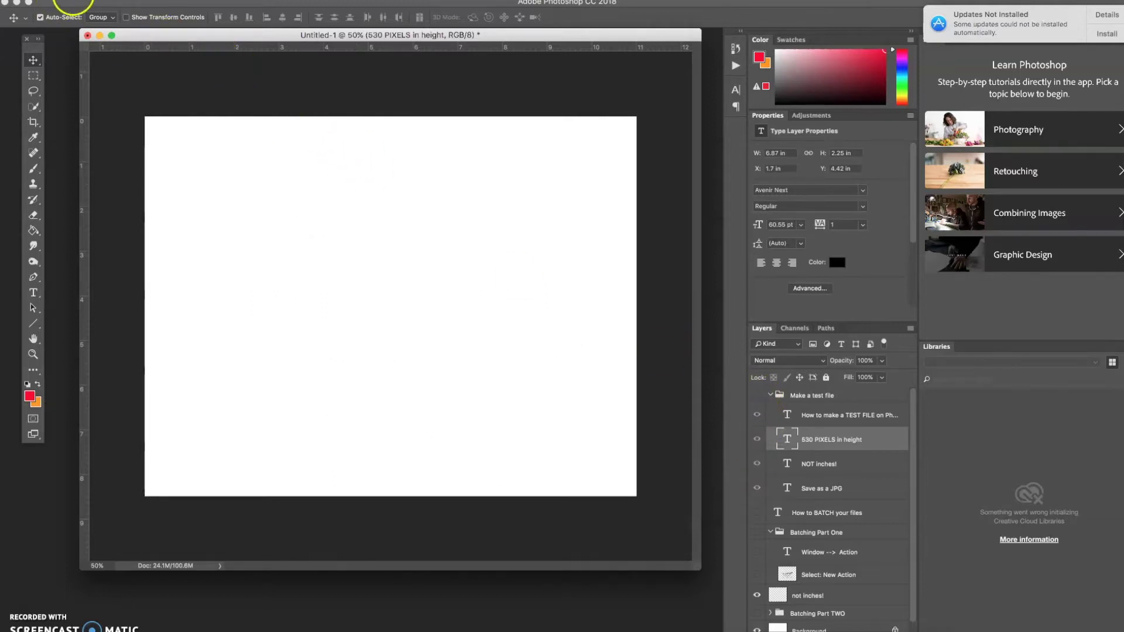
Open IMG_8593.JPG from the Downloads folder through File > Open
left_click(106, 0)
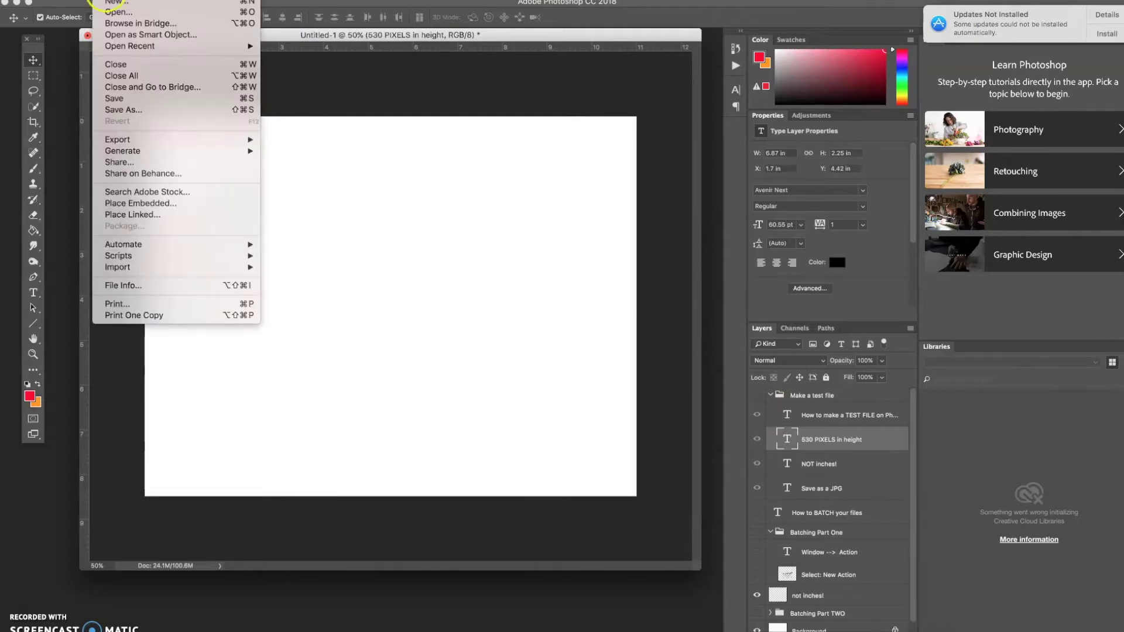
left_click(118, 11)
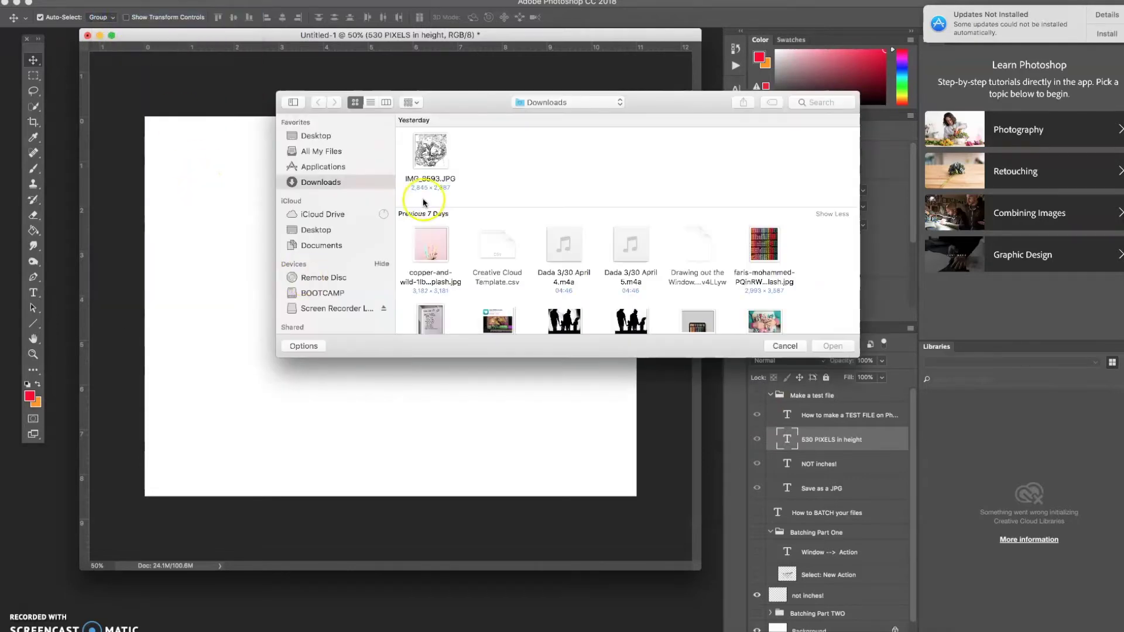
left_click(429, 151)
left_click(843, 348)
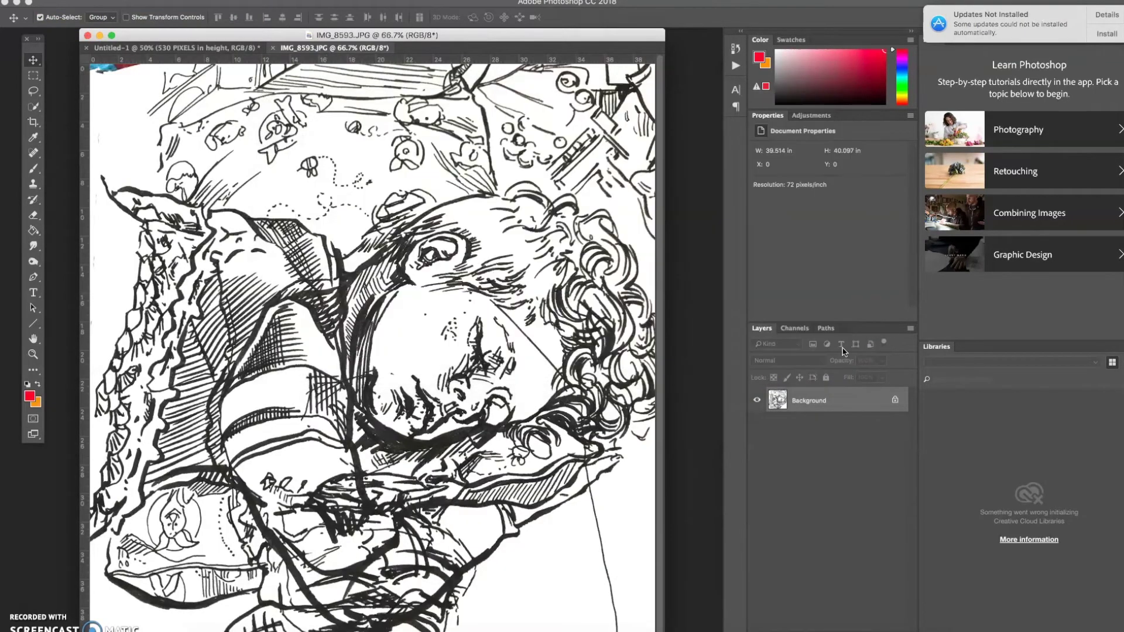
Bring up Image Size for the drawing, then cancel it unchanged
left_click(159, 1)
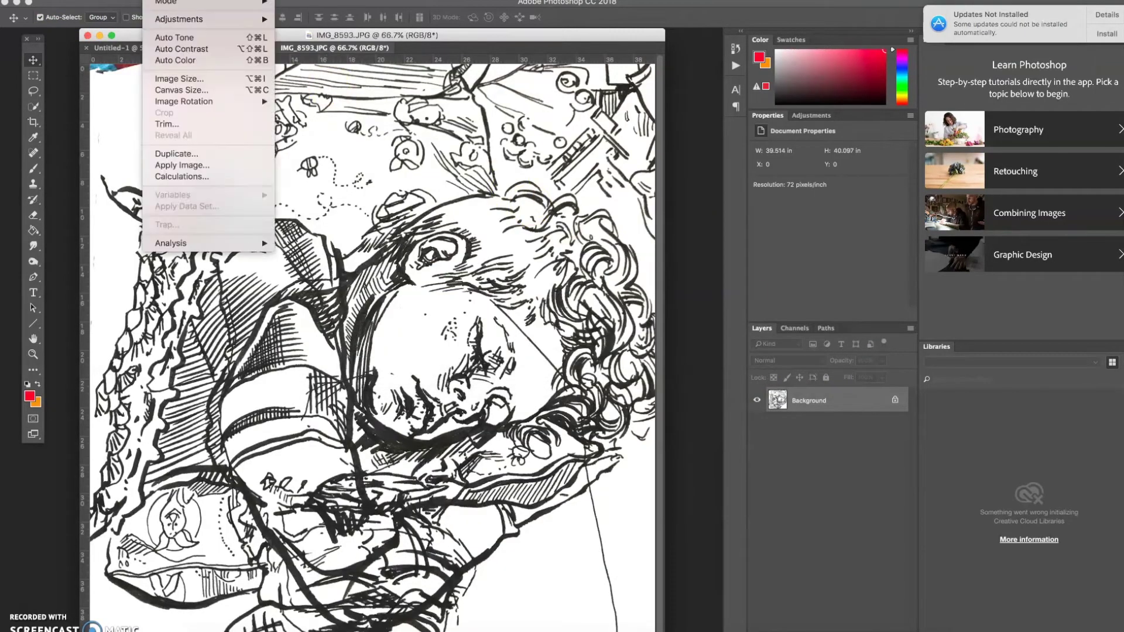
left_click(188, 83)
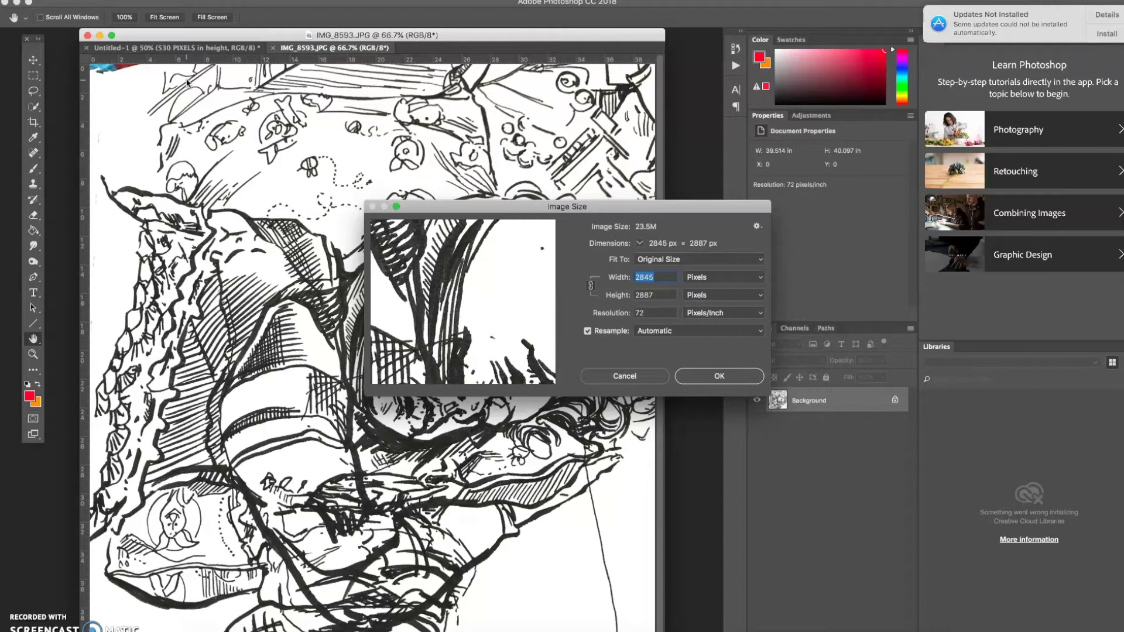
left_click(626, 376)
Reopen Image Size at 2845 × 2887 px and pan the preview around the drawing
left_click(167, 4)
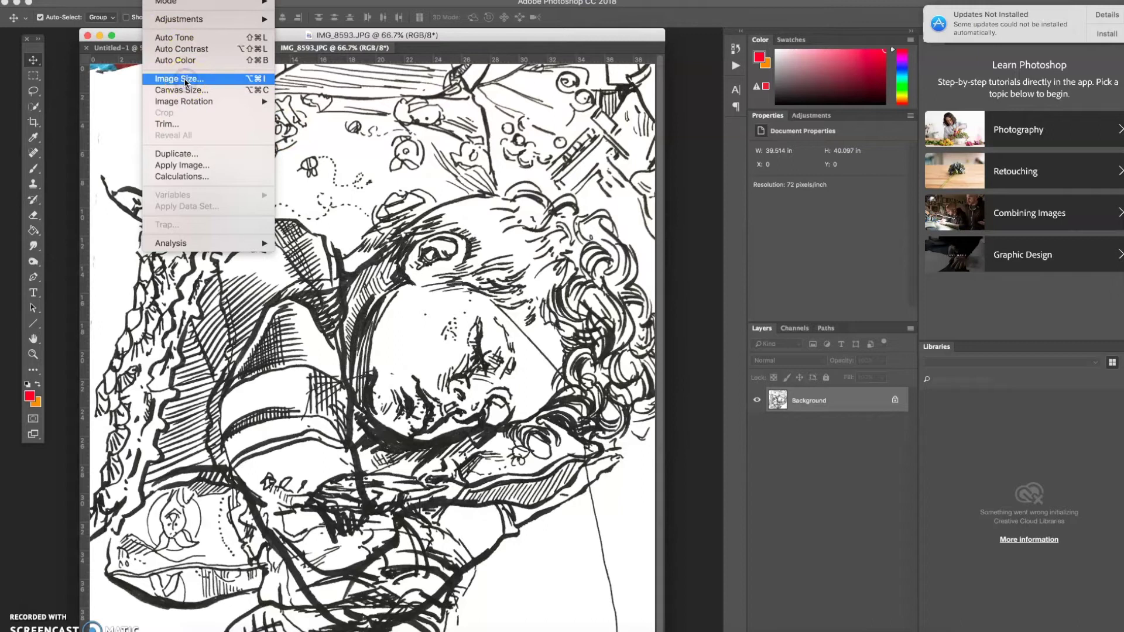
left_click(185, 81)
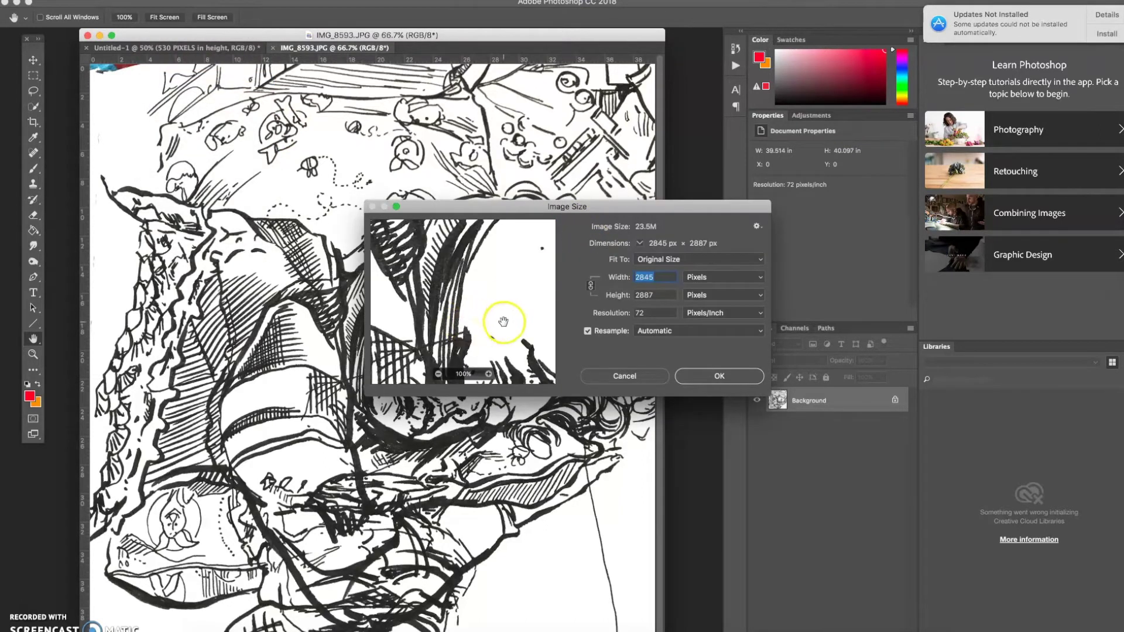
mouse_move(502, 320)
left_mouse_down()
mouse_move(459, 311)
mouse_move(414, 261)
mouse_move(479, 296)
mouse_move(443, 335)
left_mouse_up()
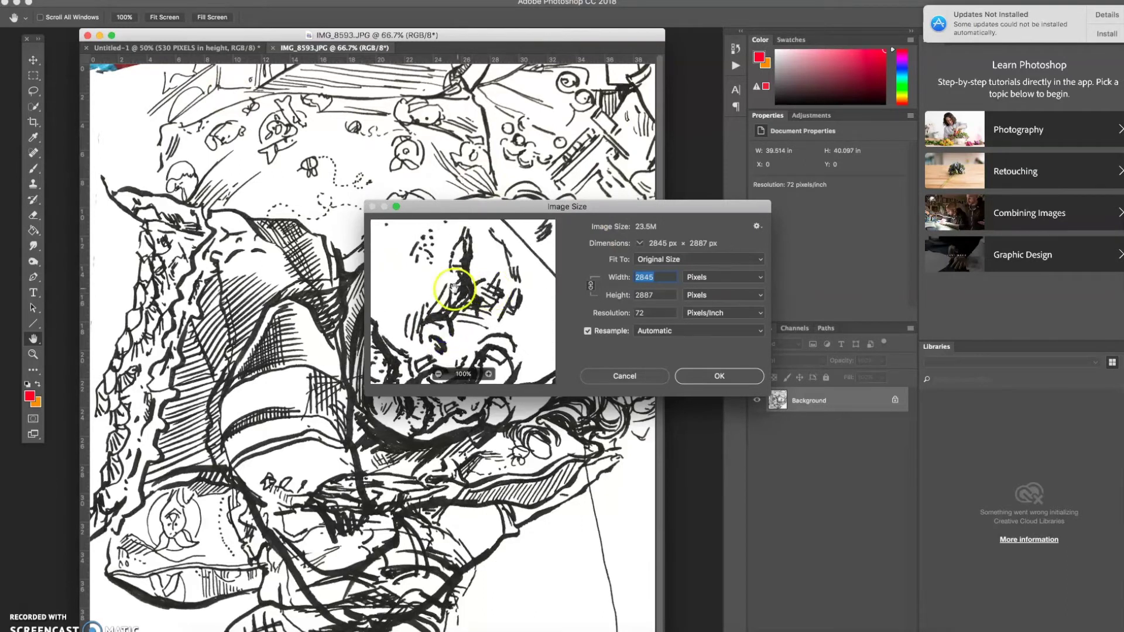
left_click_drag(447, 251, 514, 307)
left_click_drag(474, 263, 516, 293)
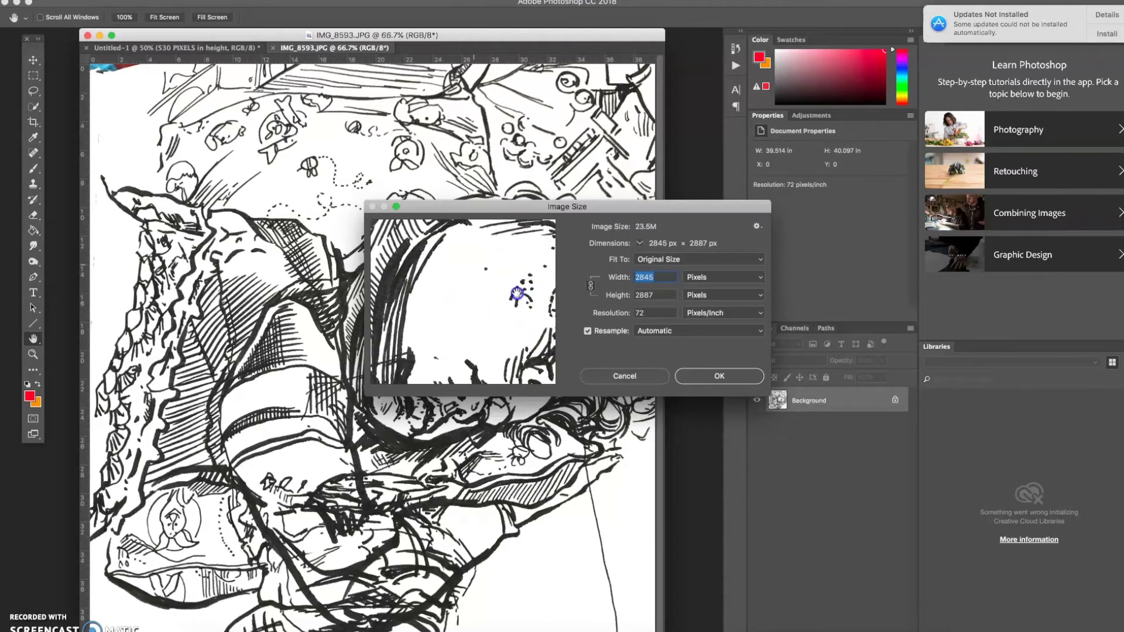
left_click(234, 388)
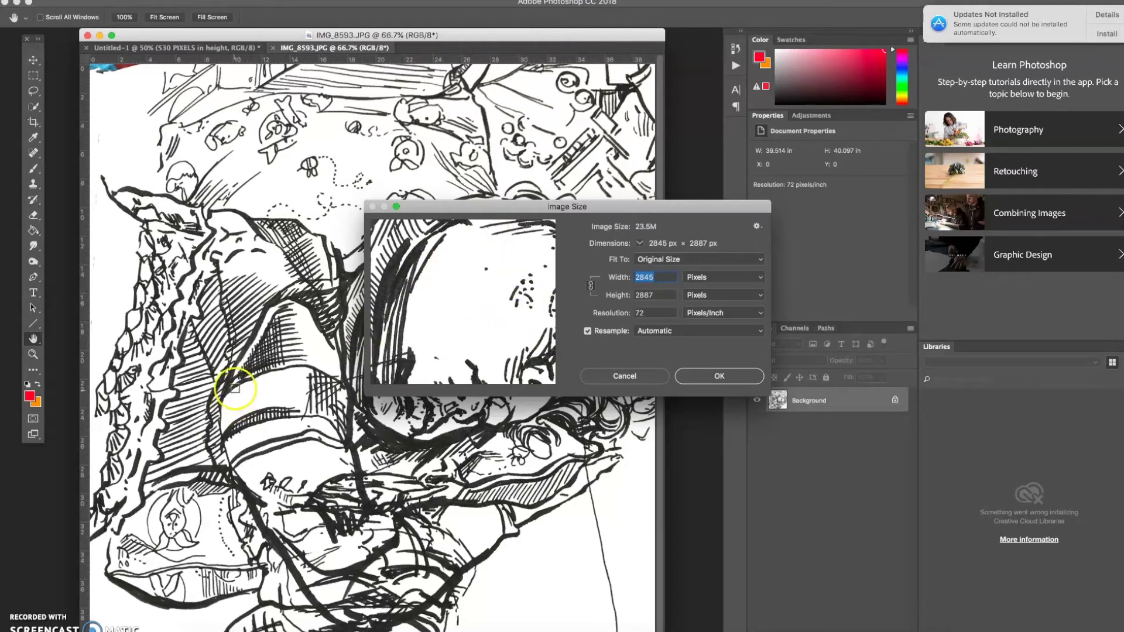
left_click(591, 287)
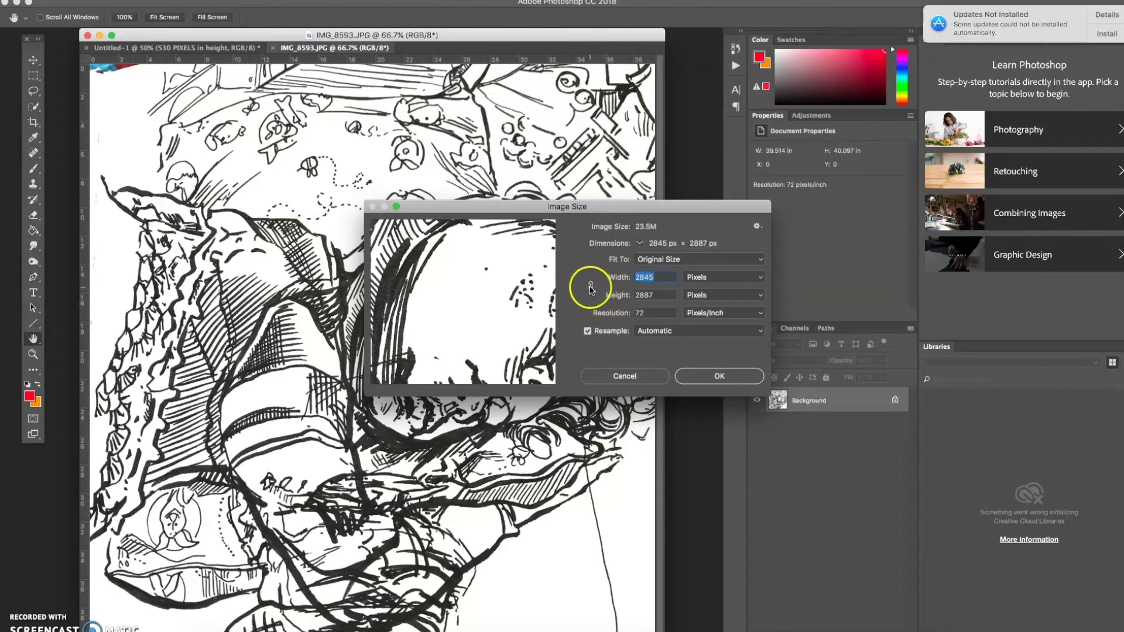
left_click(591, 287)
left_click(592, 350)
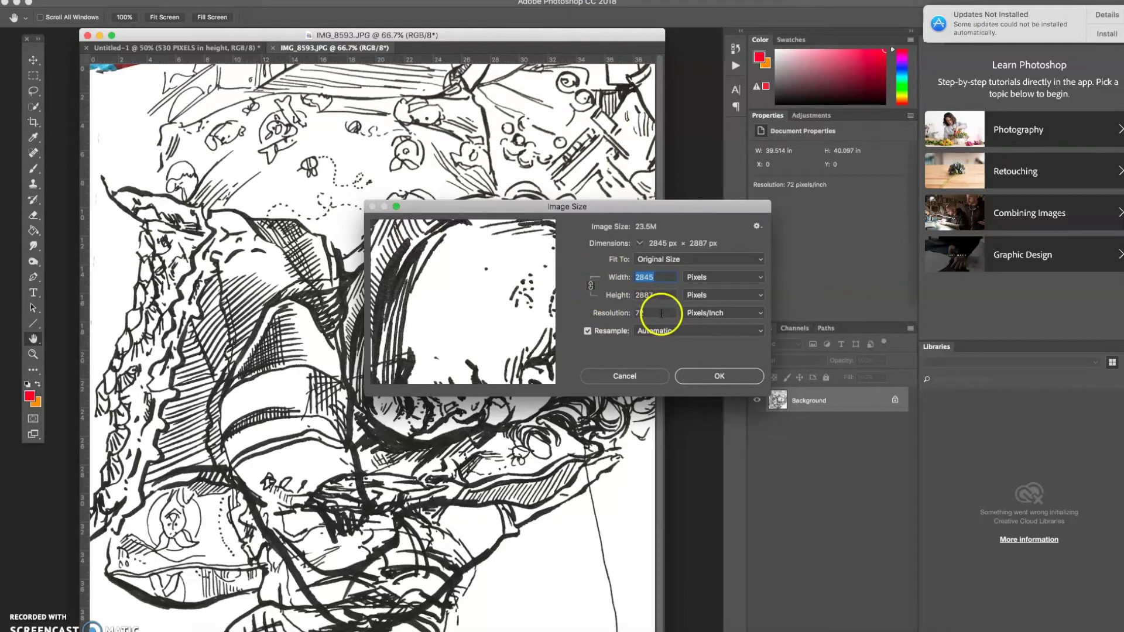
Set resolution to 300 and height to 530 pixels, resampling the drawing to 522 × 530 px
left_click(603, 313)
type("300")
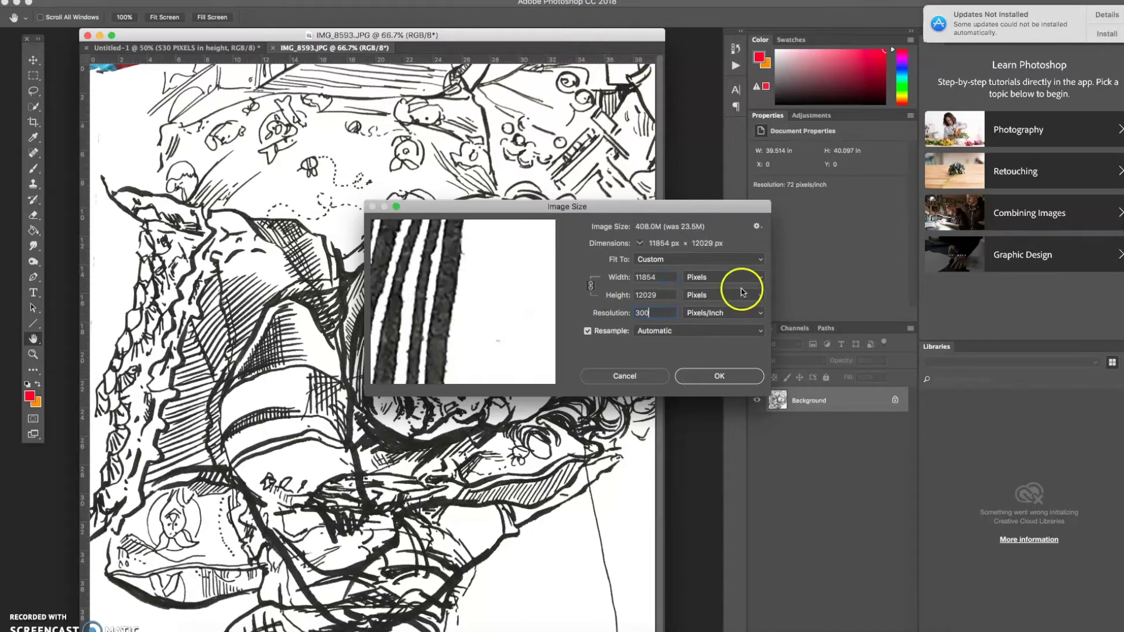
left_click(709, 297)
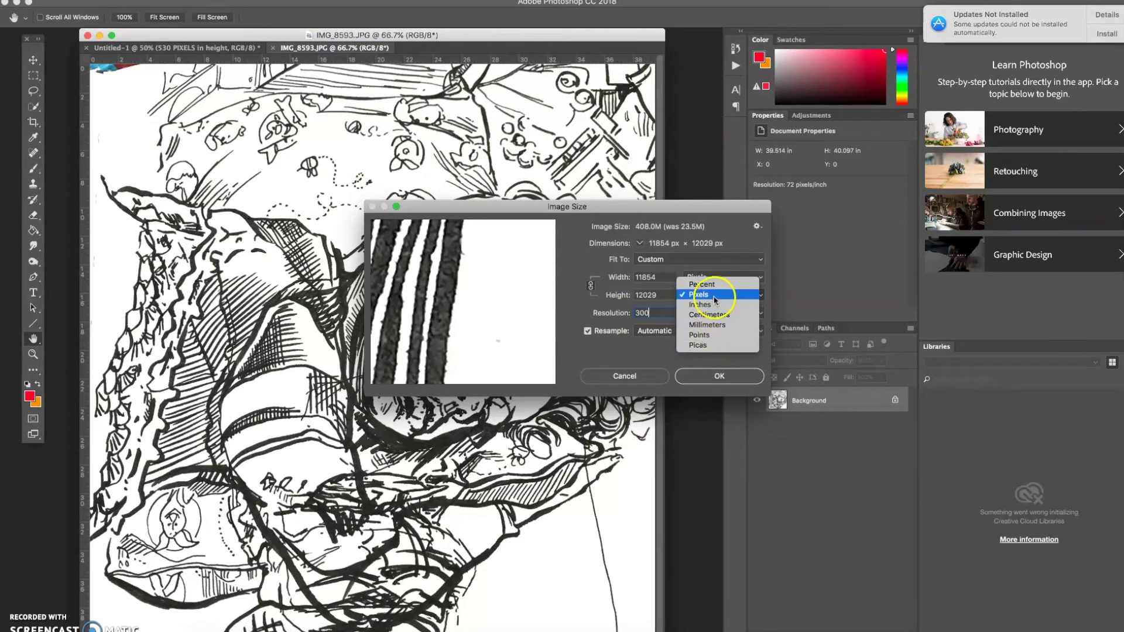
left_click(714, 296)
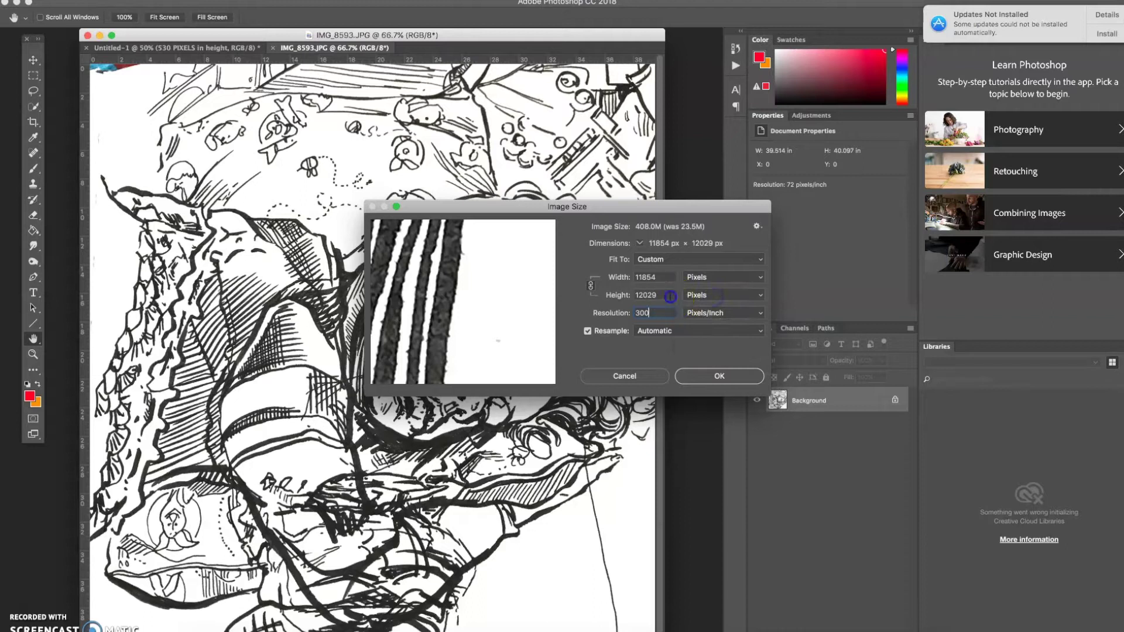
left_click(605, 295)
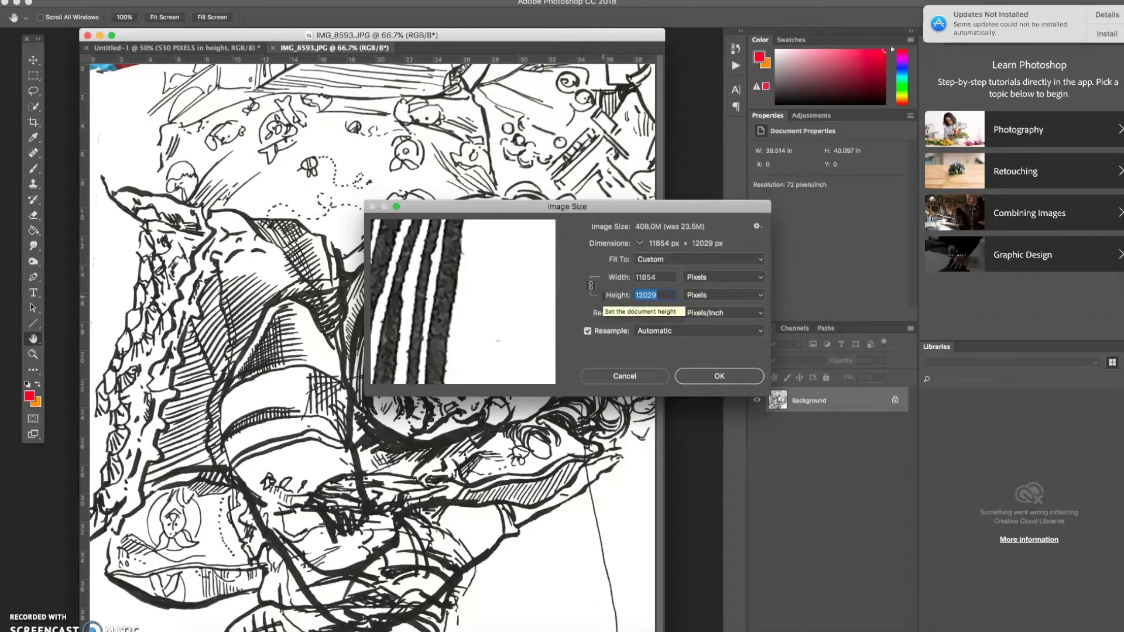
type("530")
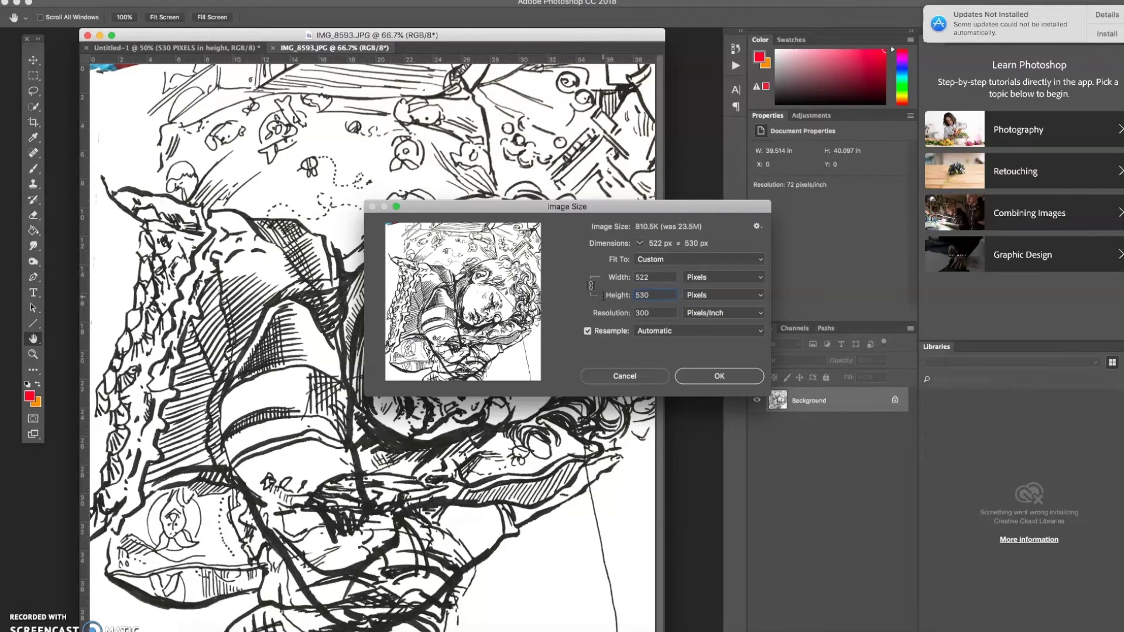
left_click(719, 376)
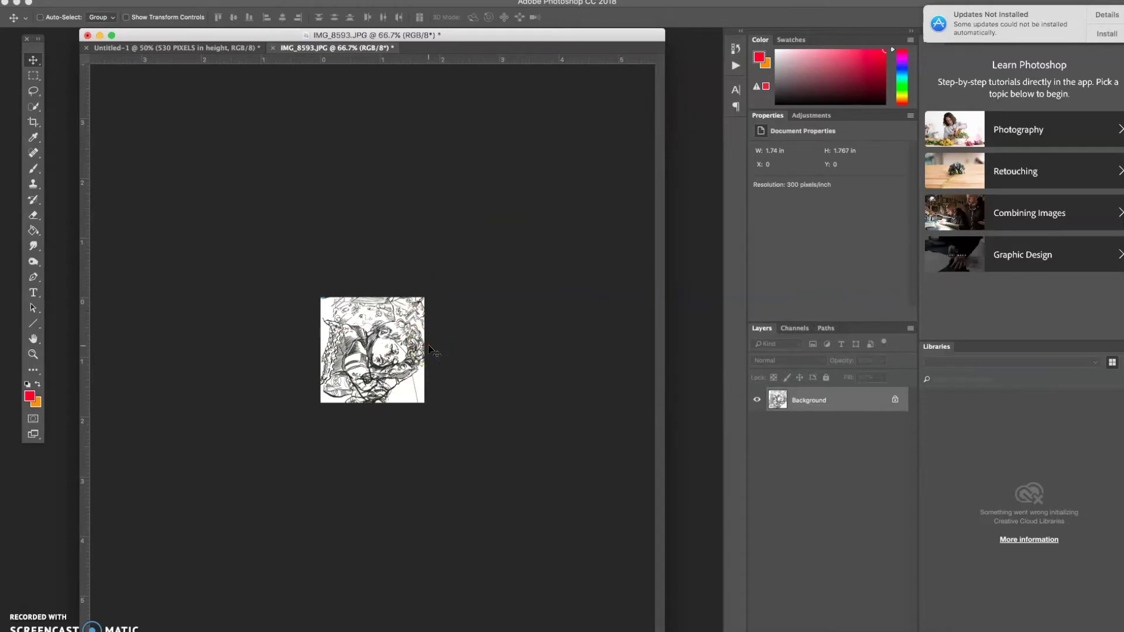
Save the resized drawing to the Desktop as ParkerSleeping.jpg with JPEG quality 8
key("super+1")
key("super+plus")
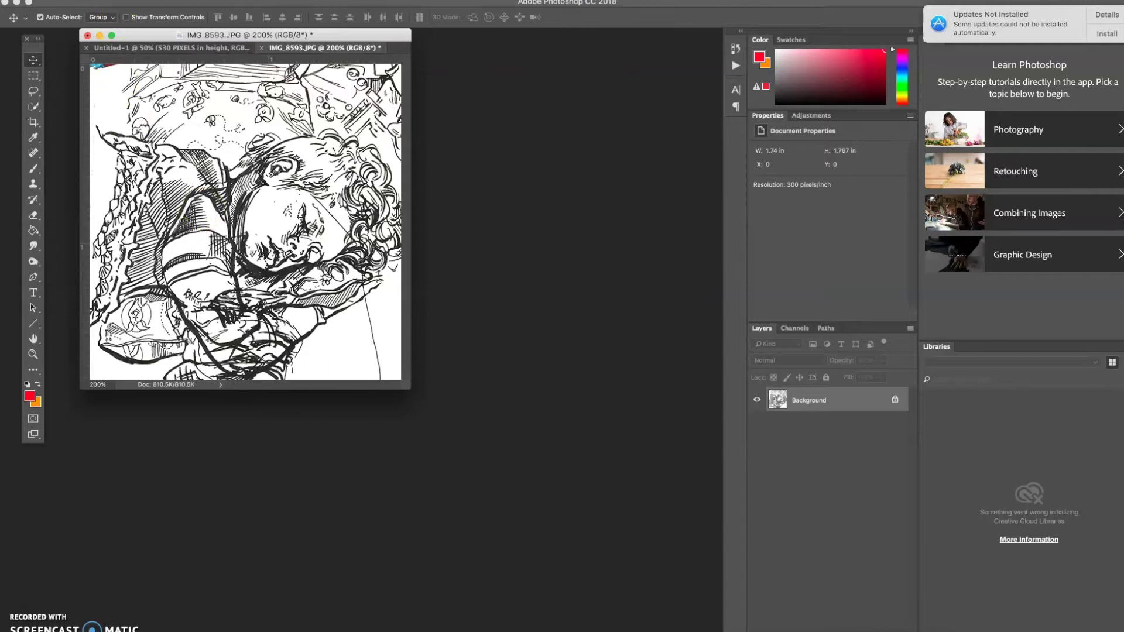
left_click(106, 1)
left_click(120, 110)
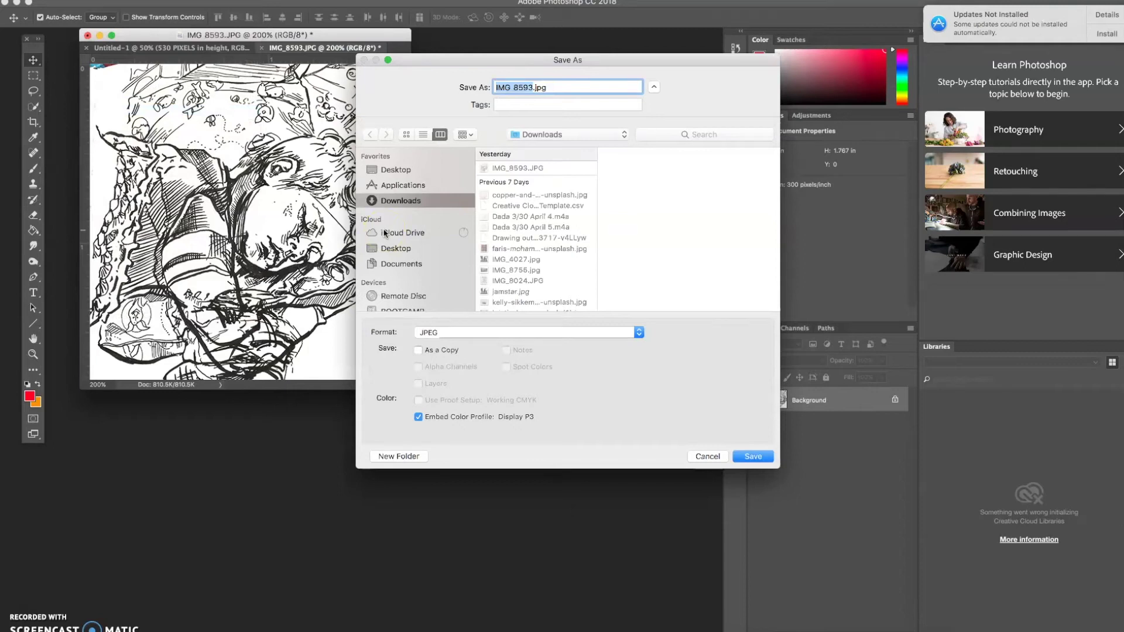
type("ParkerSleeping")
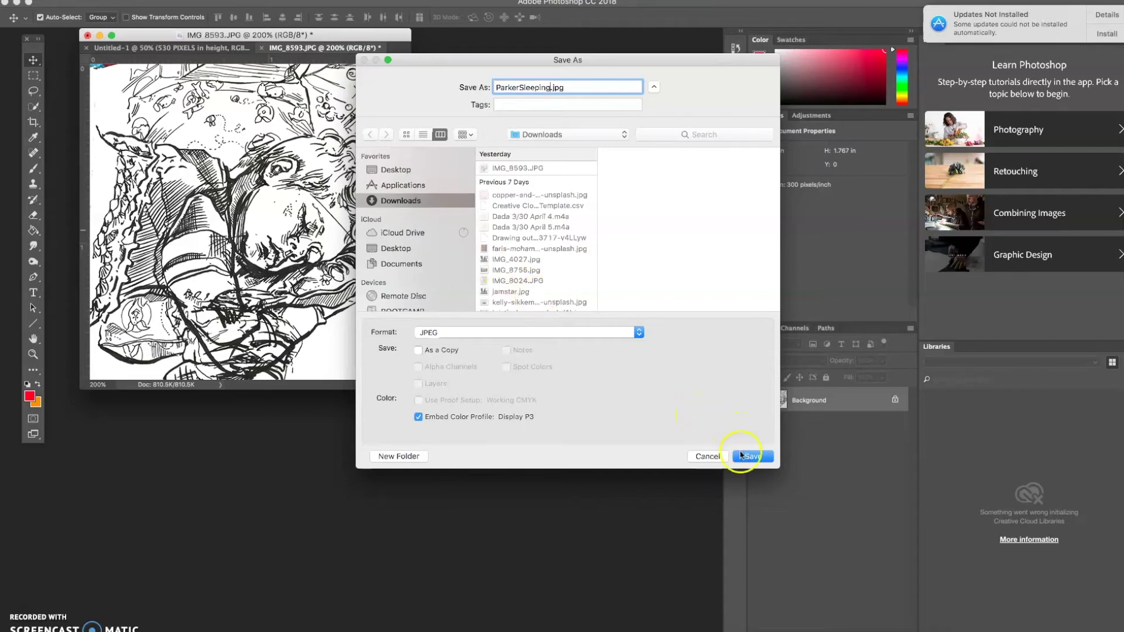
left_click(396, 169)
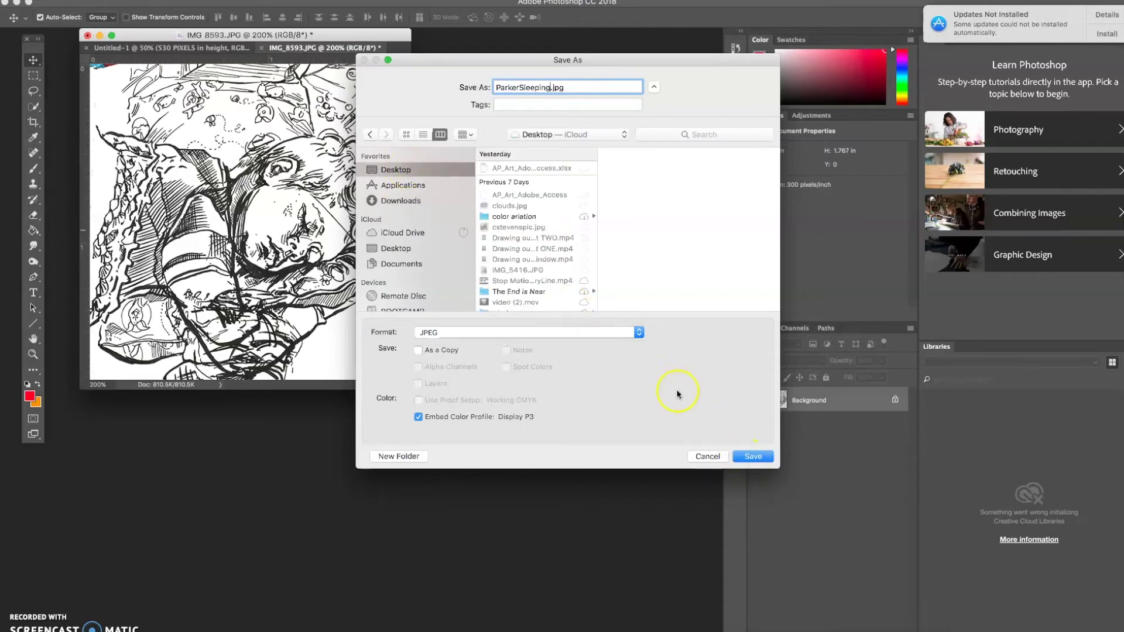
left_click(755, 456)
left_click(640, 168)
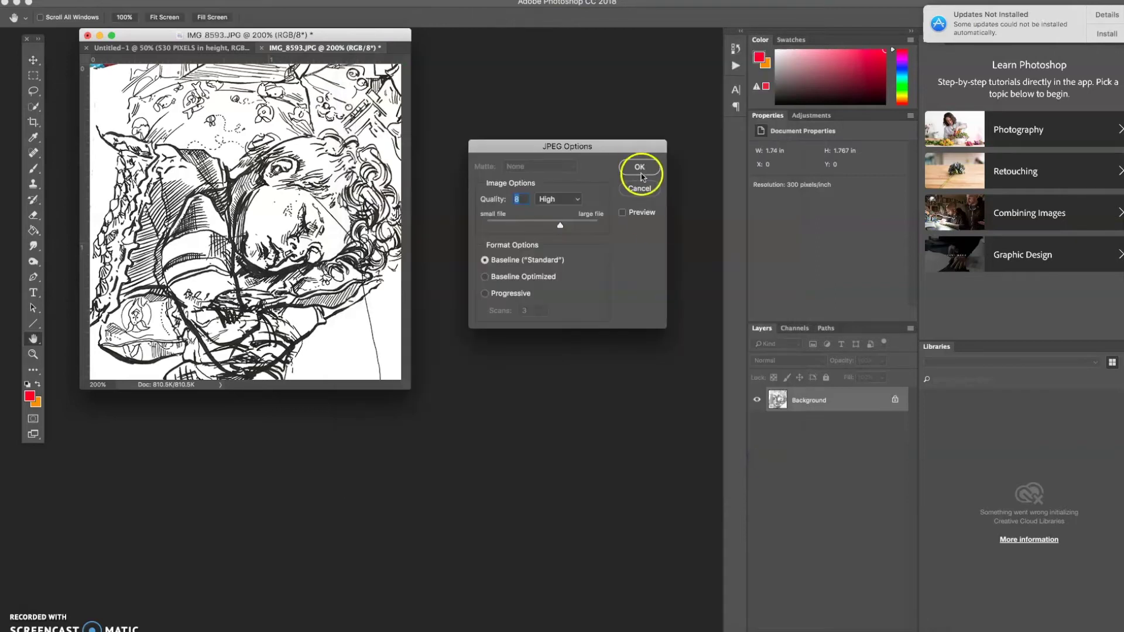
key("v")
left_click(396, 128)
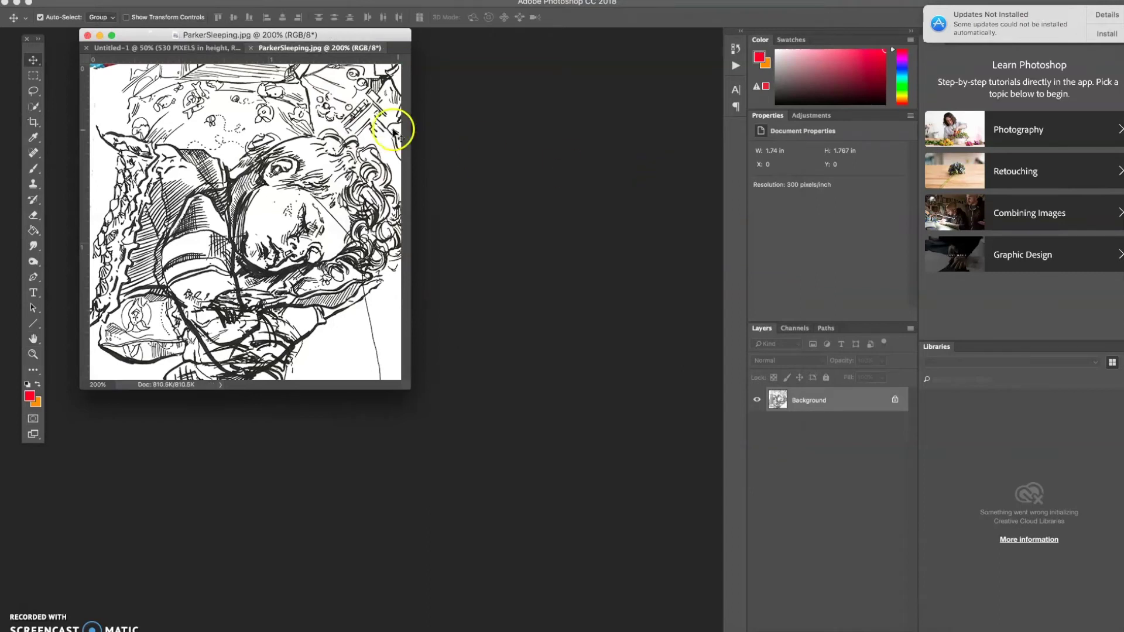
left_click(343, 67)
Close ParkerSleeping.jpg, enlarge Untitled-1, hide the test-file layers and show the How to BATCH your files heading
left_click(251, 47)
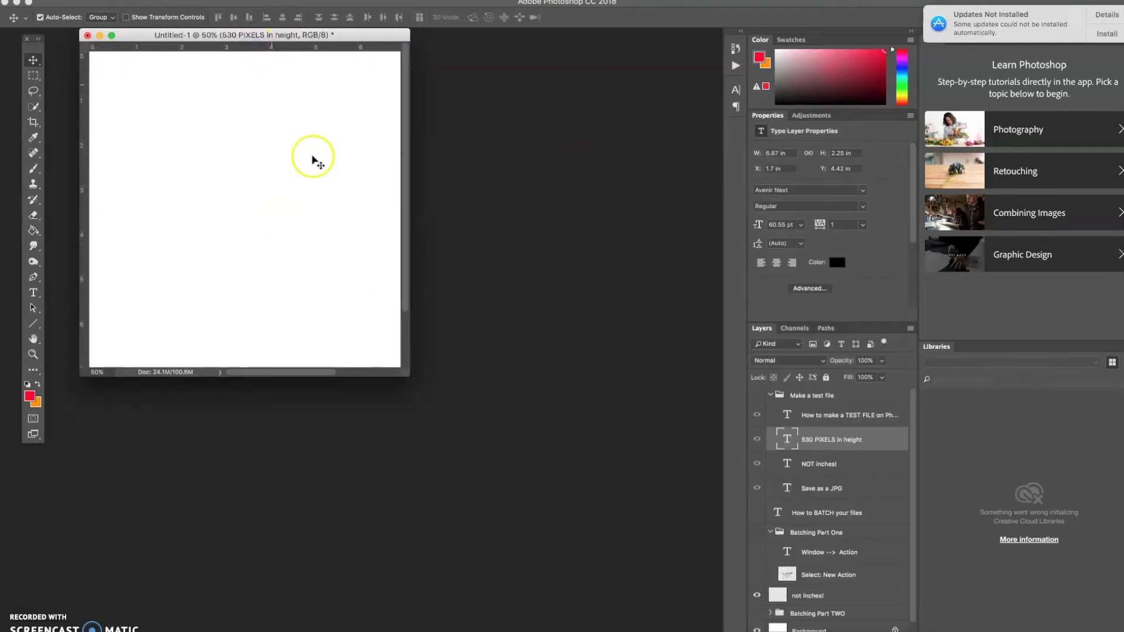
left_click_drag(406, 371, 680, 584)
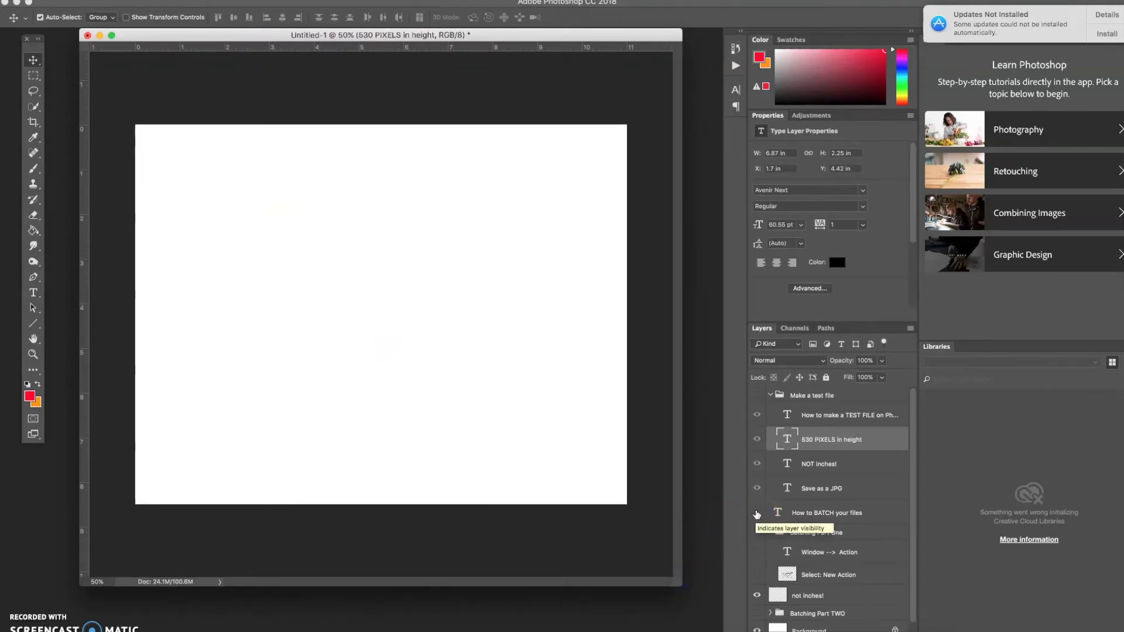
left_click(757, 596)
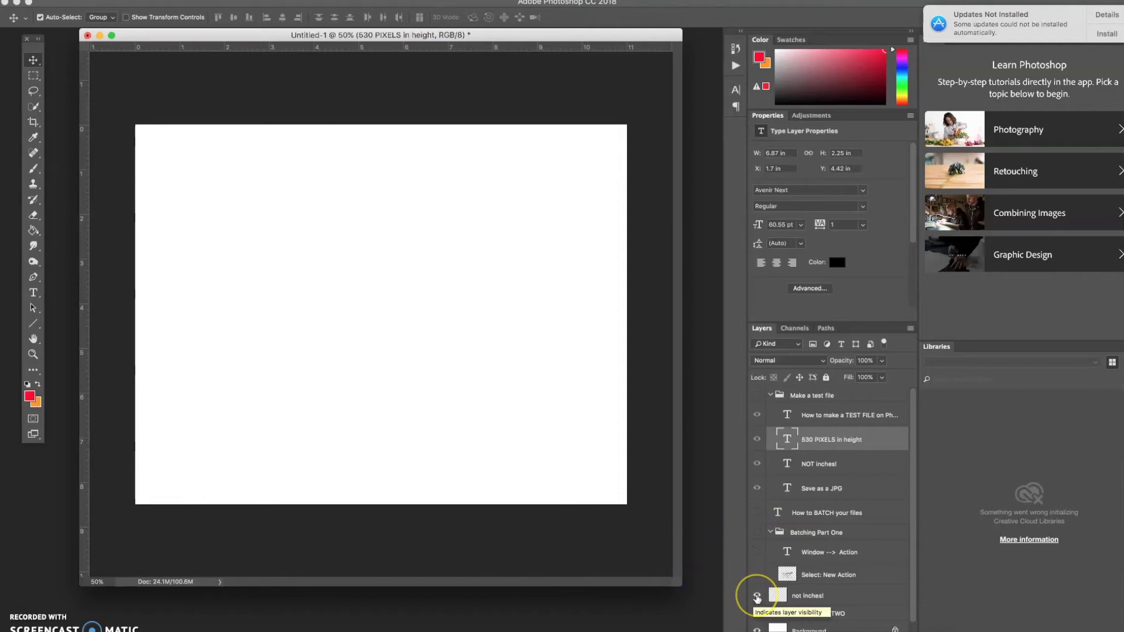
scroll(757, 597, "down", 1)
left_click_drag(757, 592, 766, 493)
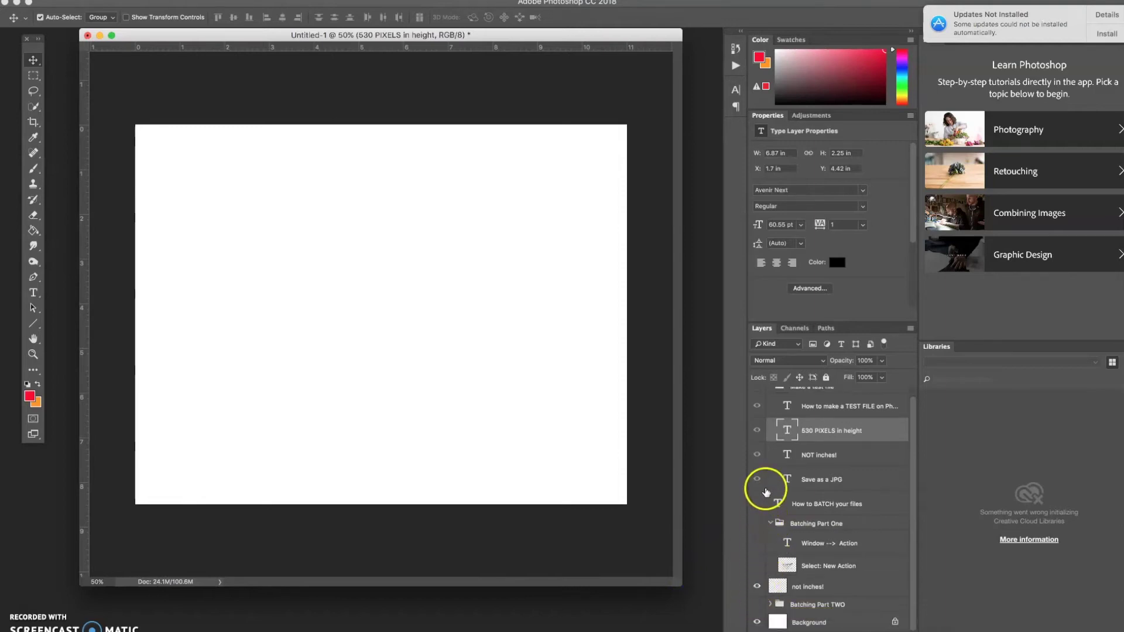
left_click(757, 505)
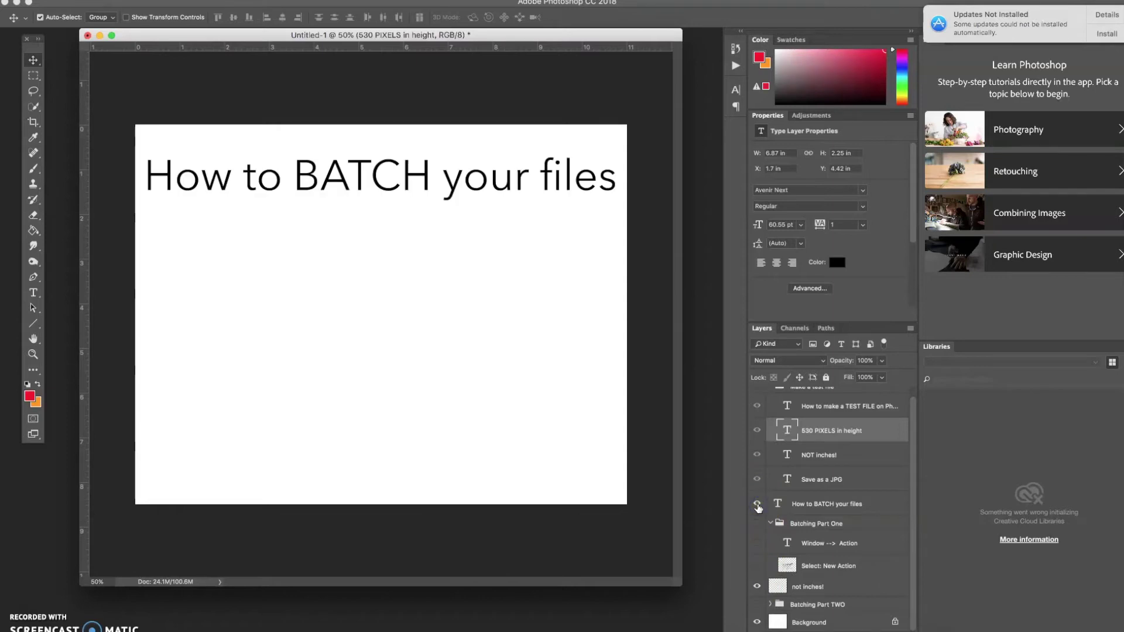
left_click(758, 525)
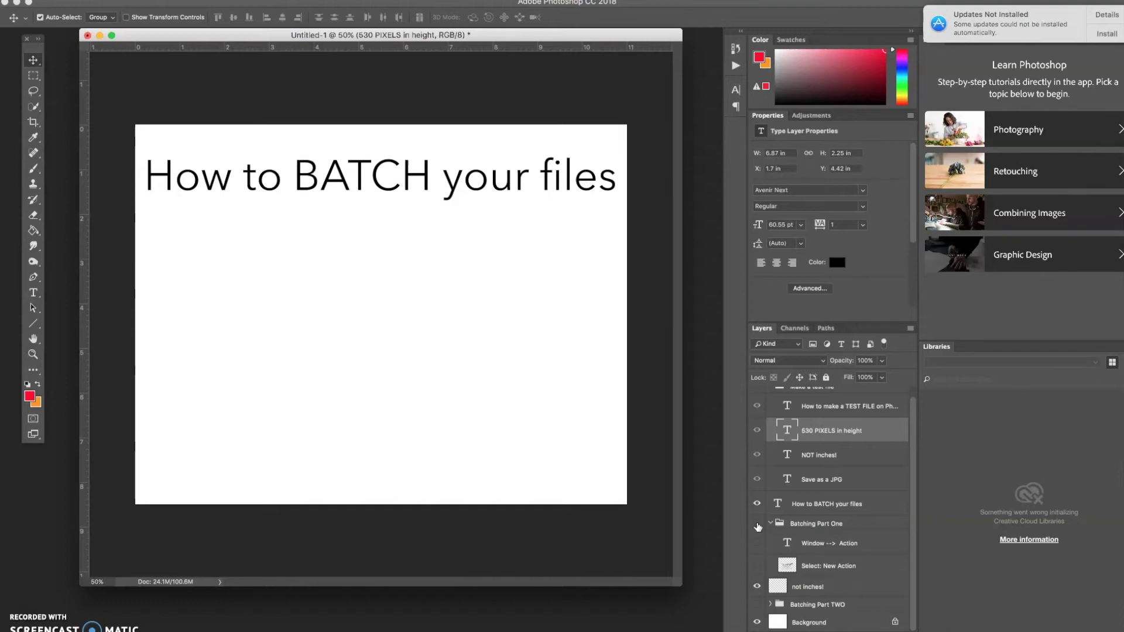
Show the Window --> Action and Select: New Action instruction layers and open the Actions panel
left_click(758, 544)
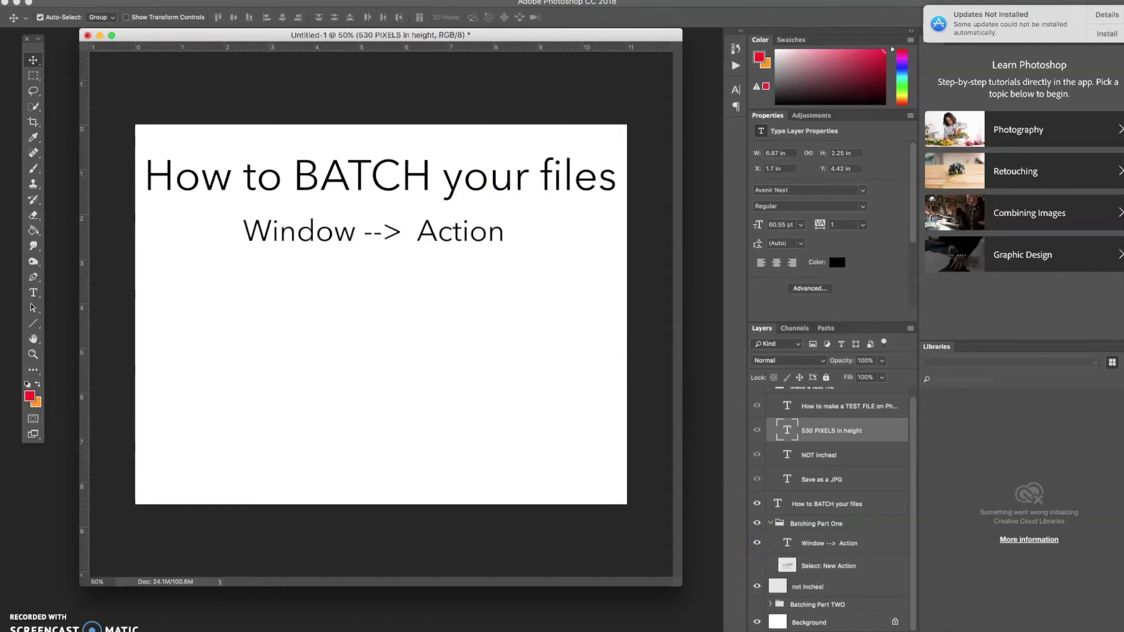
left_click(386, 1)
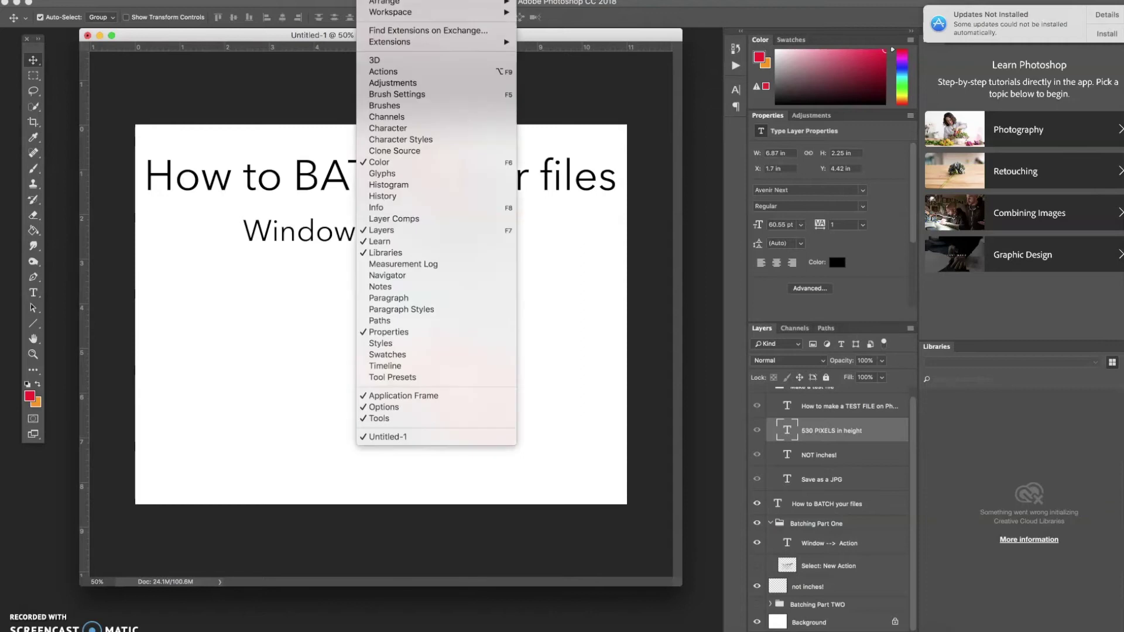
left_click(391, 72)
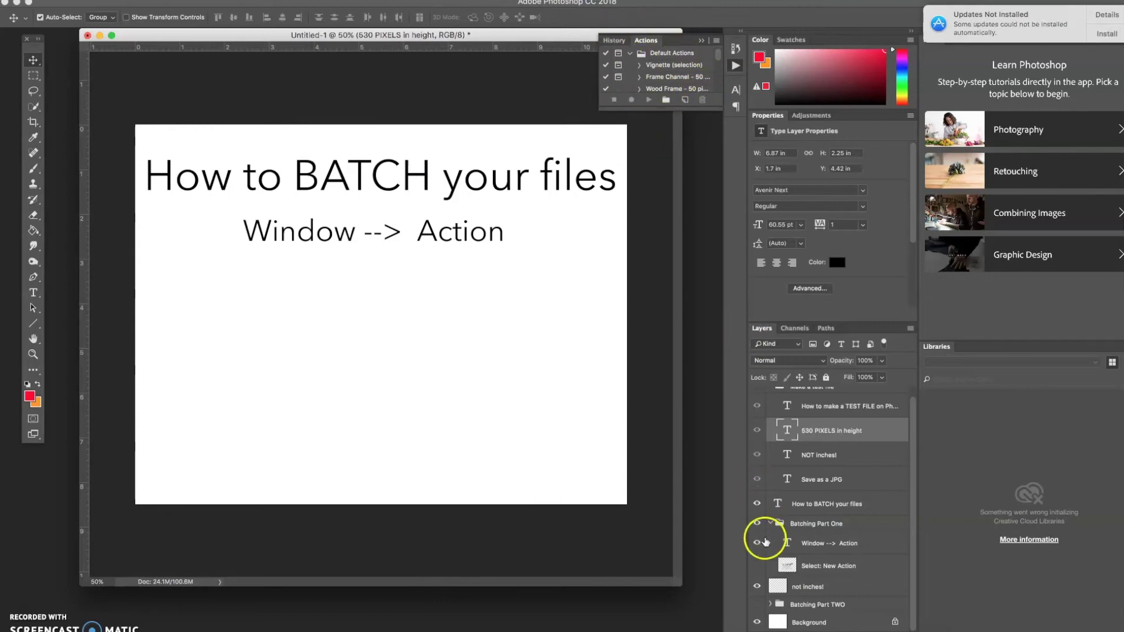
left_click(757, 565)
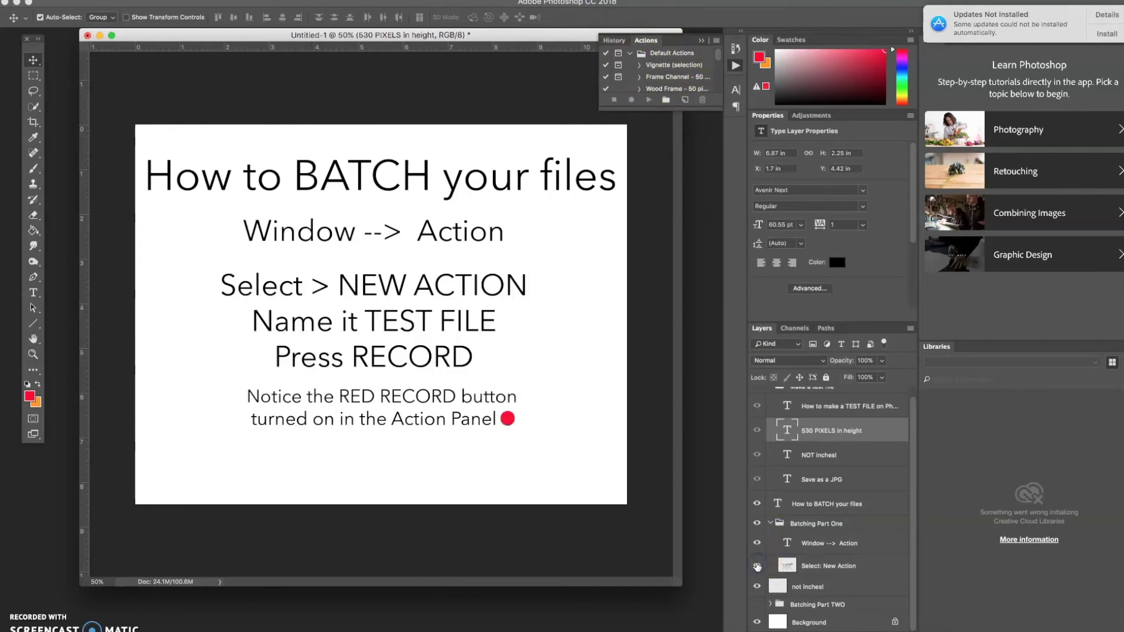
From the Actions panel menu, add a new action named TEST FILE and begin recording
left_click(716, 41)
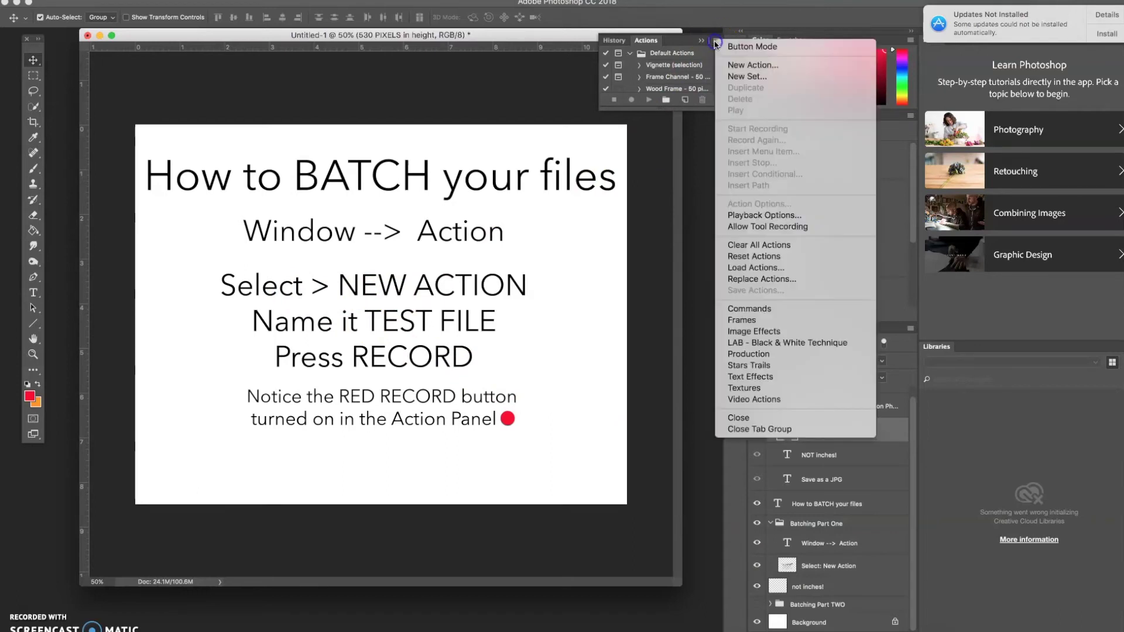
left_click(740, 67)
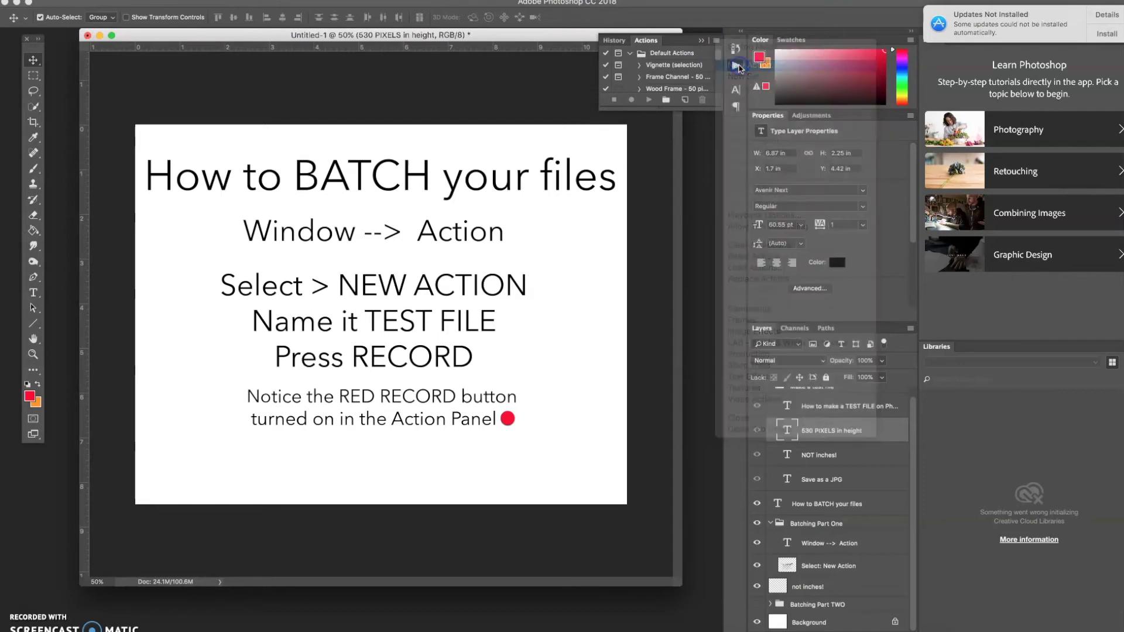
type("TEST FILE")
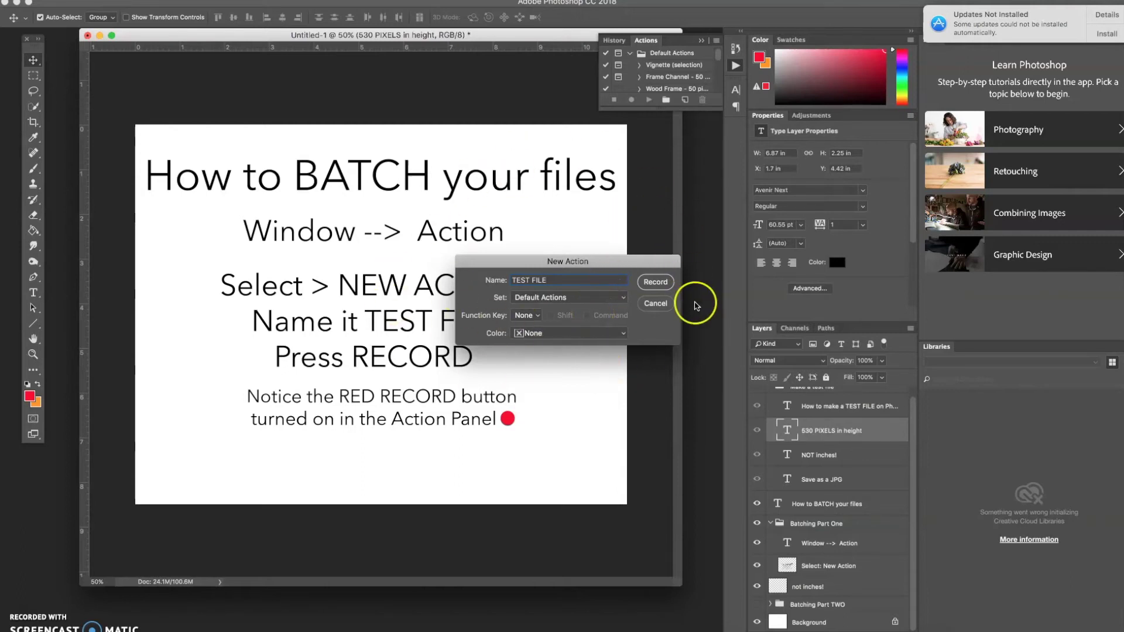
left_click(662, 282)
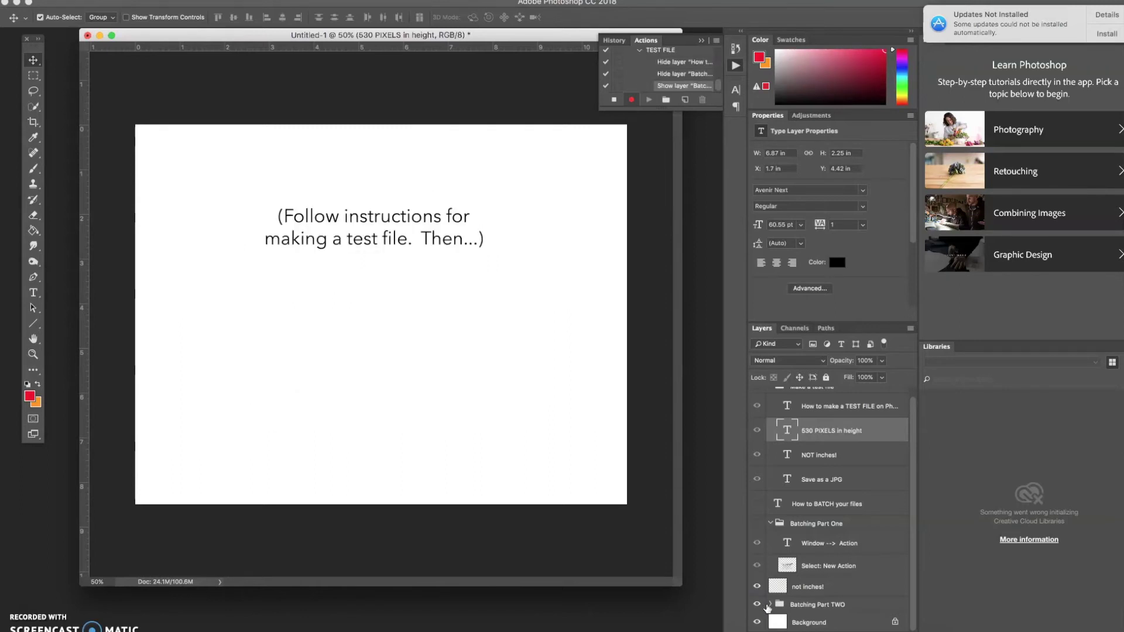
Expand the Batching Part TWO group, then open Doodle Shoes.jpg from the Desktop
left_click(771, 604)
scroll(801, 584, "down", 4)
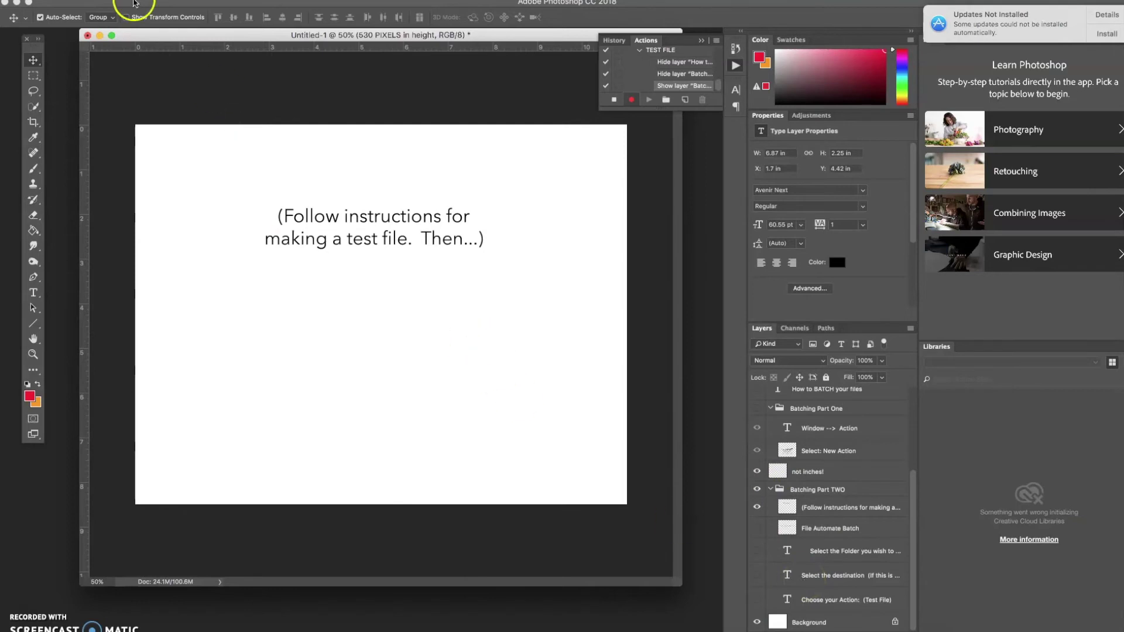
left_click(111, 2)
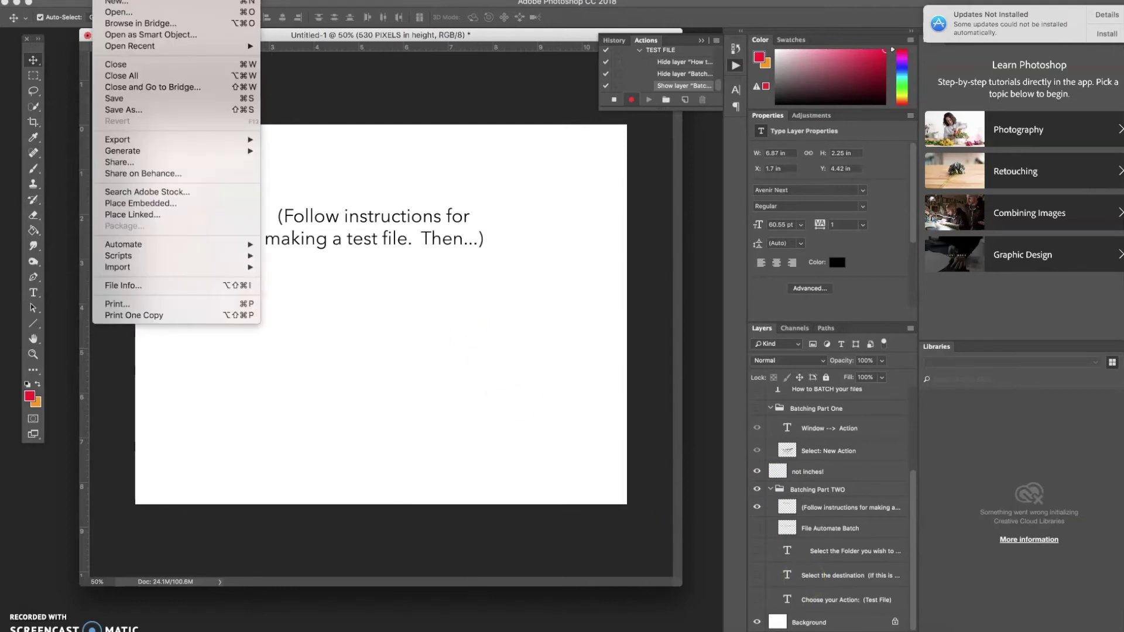
left_click(107, 12)
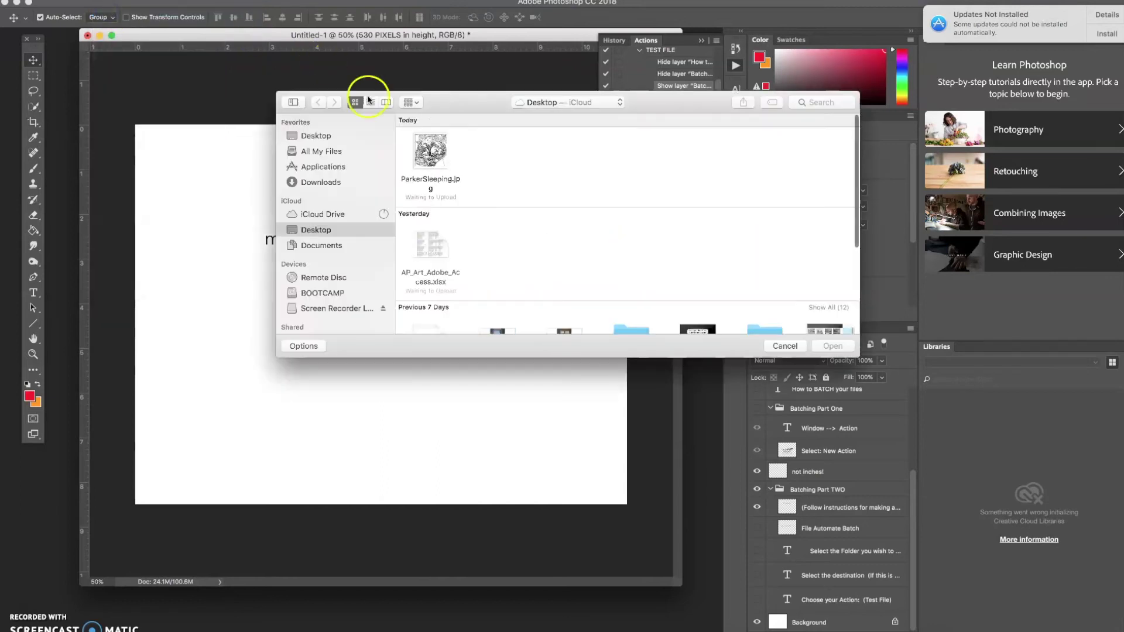
left_click(435, 152)
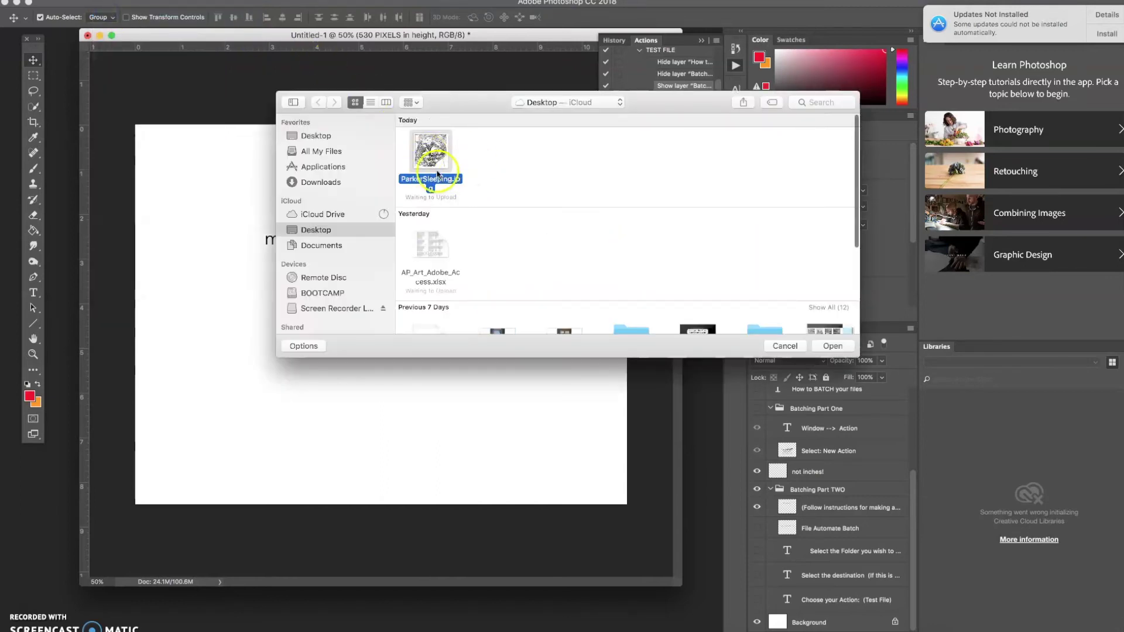
scroll(531, 217, "down", 4)
scroll(529, 216, "down", 4)
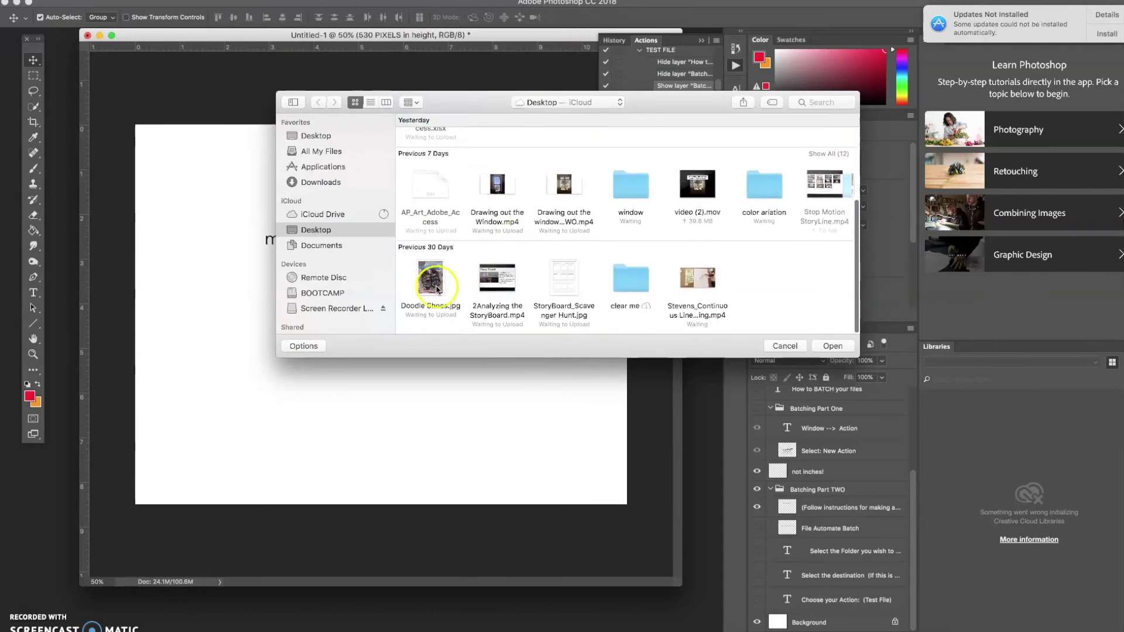
left_click(430, 281)
left_click(831, 347)
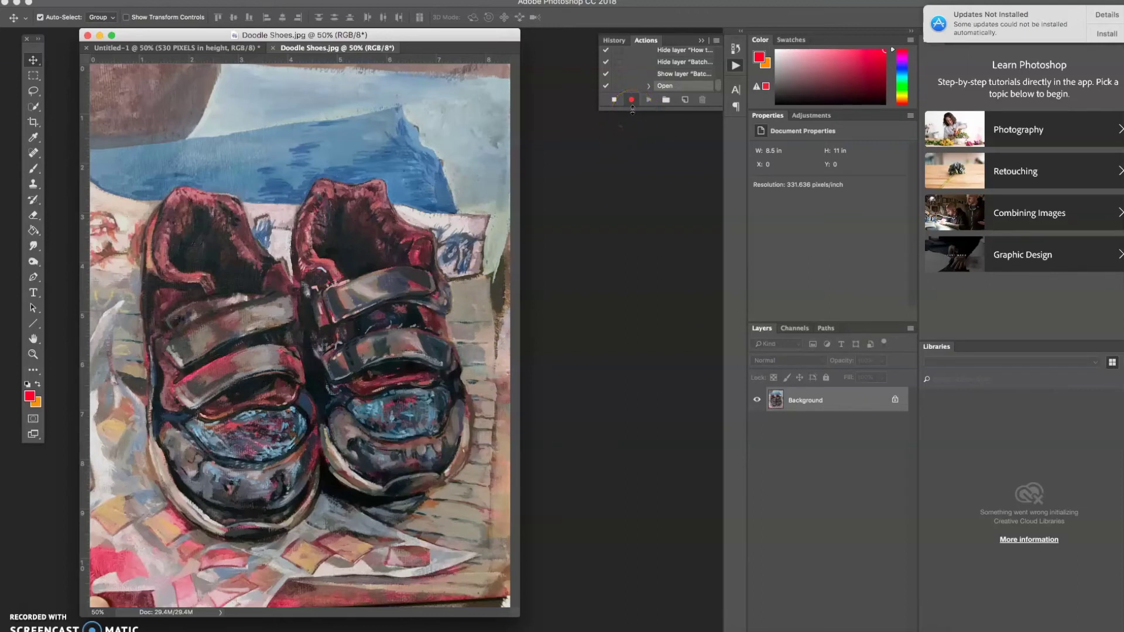
Set the Doodle Shoes image height to 530 px in Image Size, giving 410 × 530 px
left_click(167, 2)
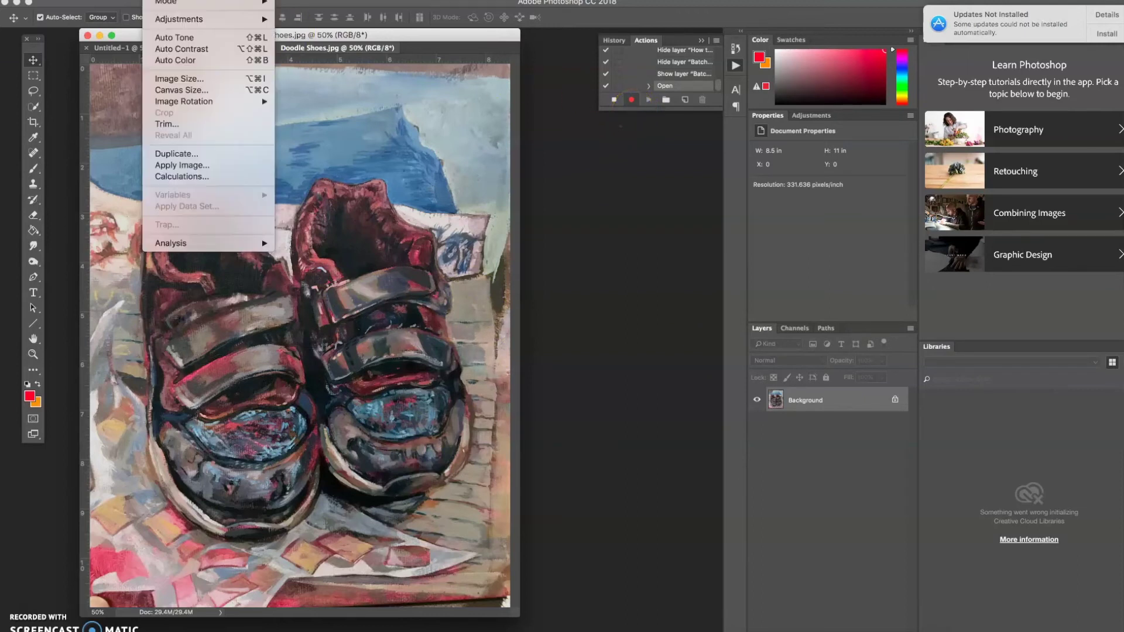
left_click(176, 82)
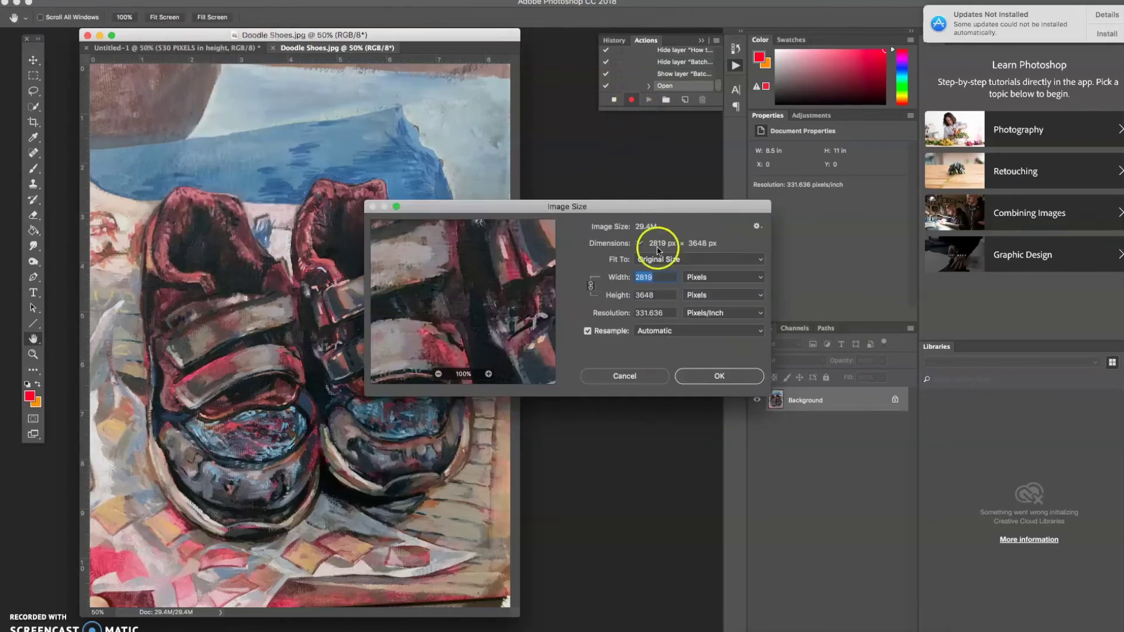
key("Tab")
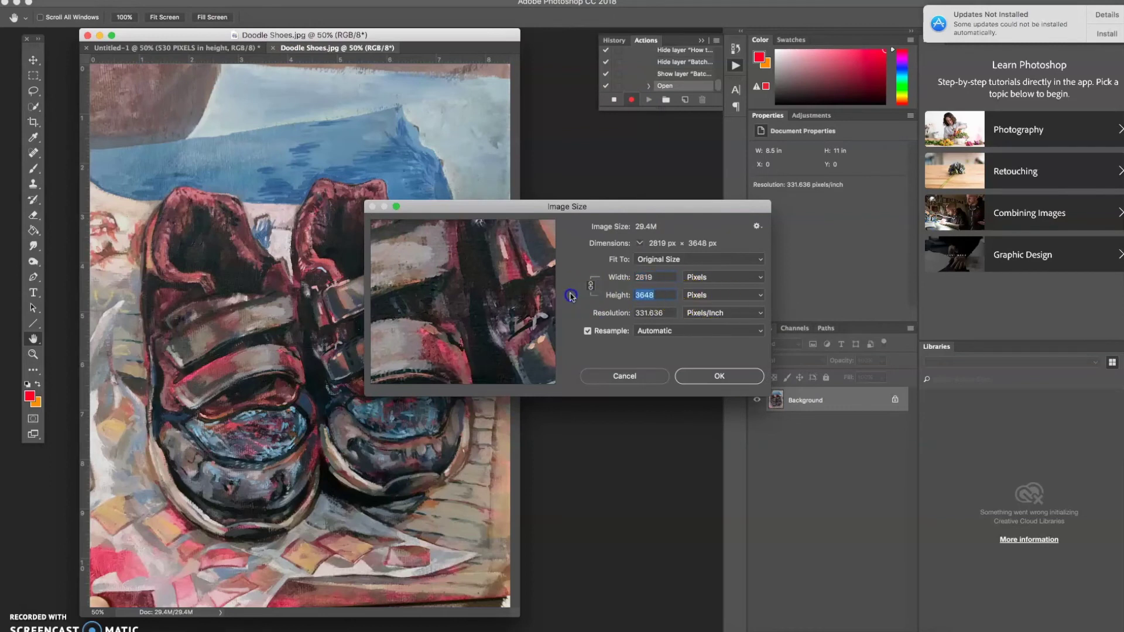
type("530")
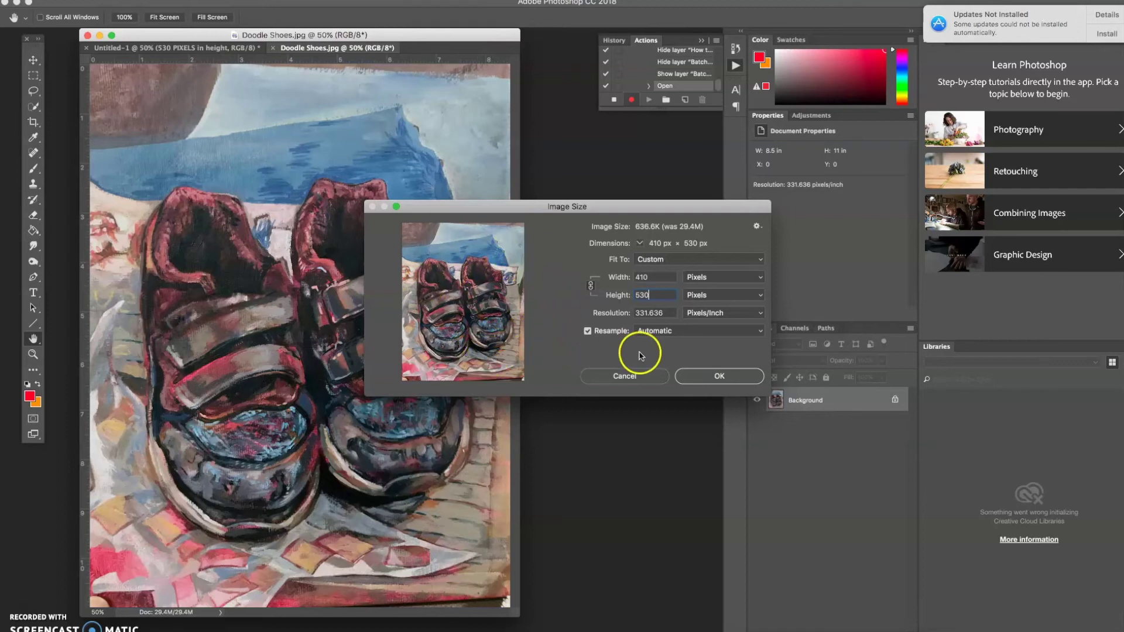
left_click(703, 377)
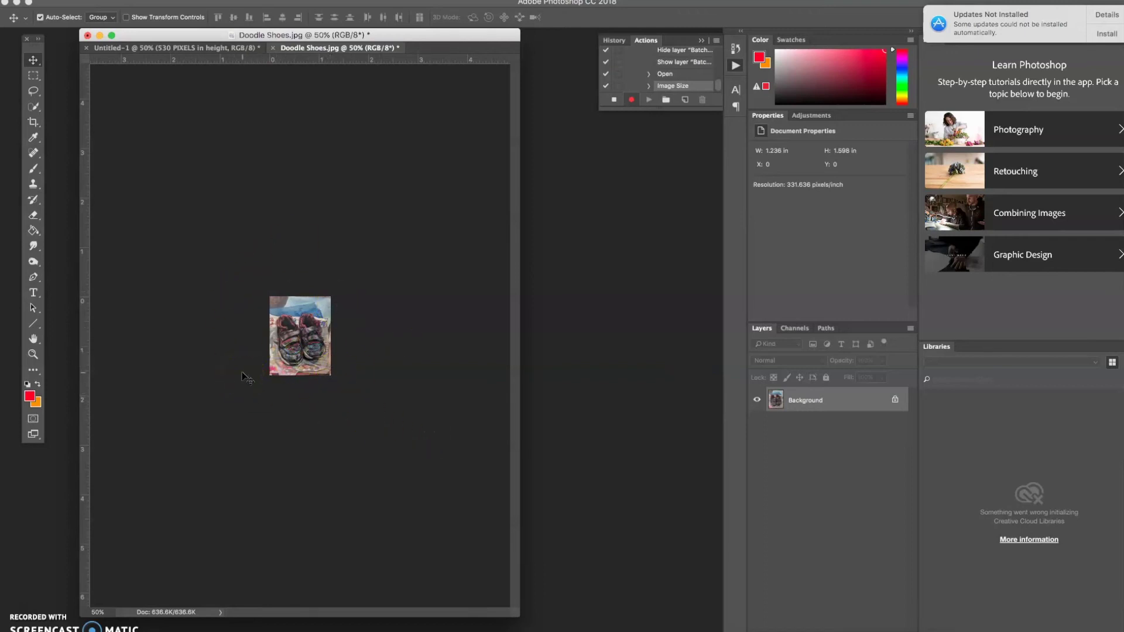
Save the resized image as JPEG 'Doodle Shoestest.jpg' with default quality, then close it
left_click(111, 3)
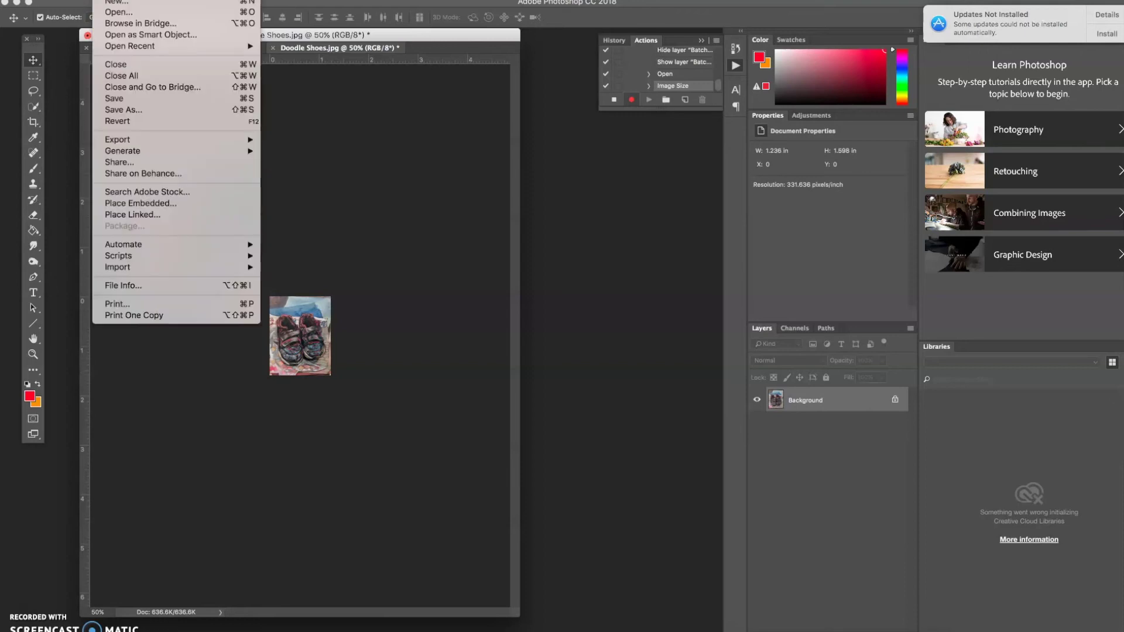
left_click(131, 111)
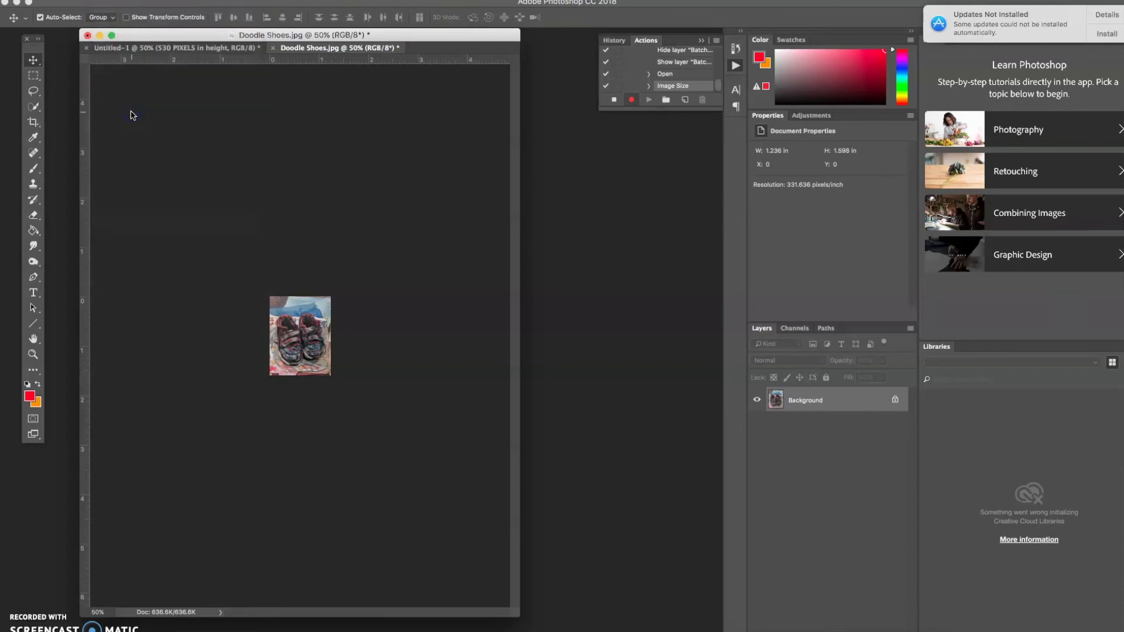
left_click(529, 83)
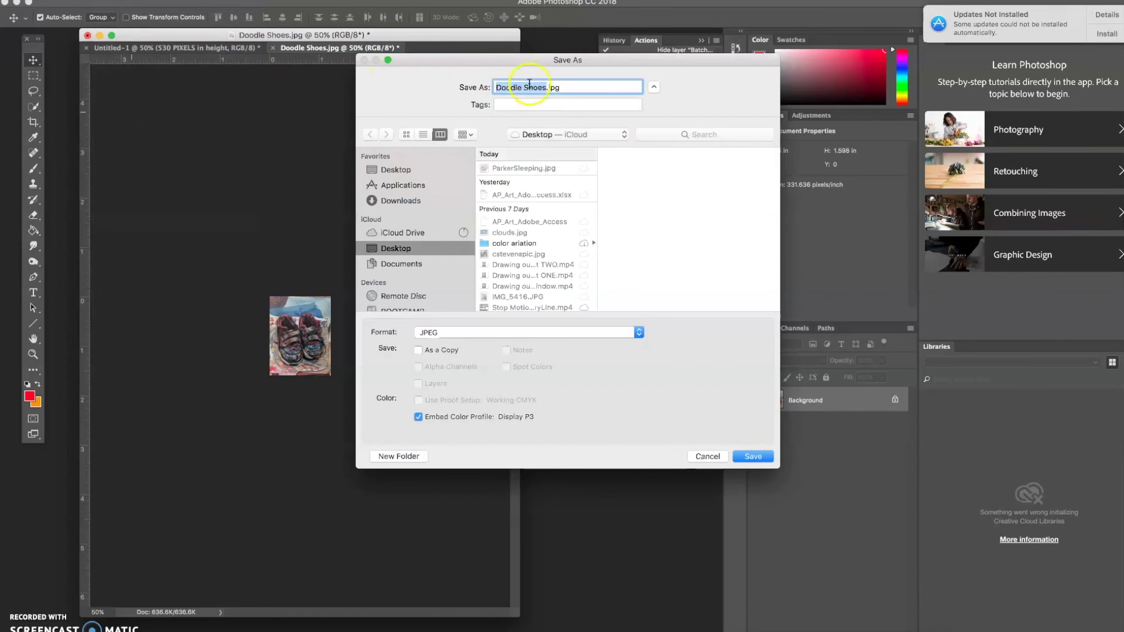
left_click(546, 86)
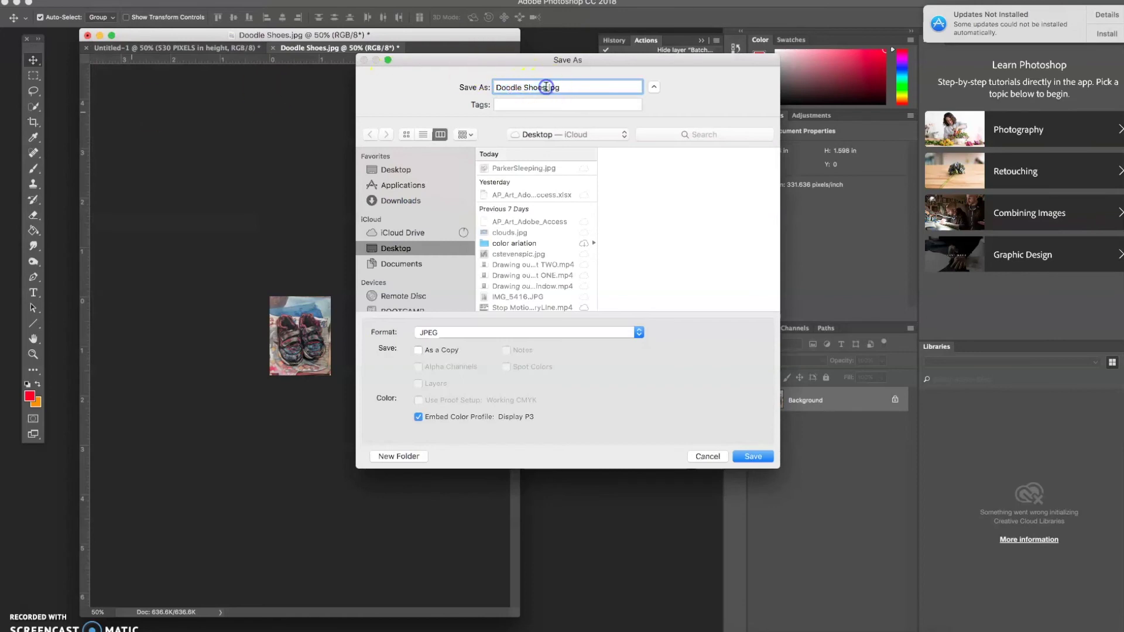
type("test")
left_click(753, 455)
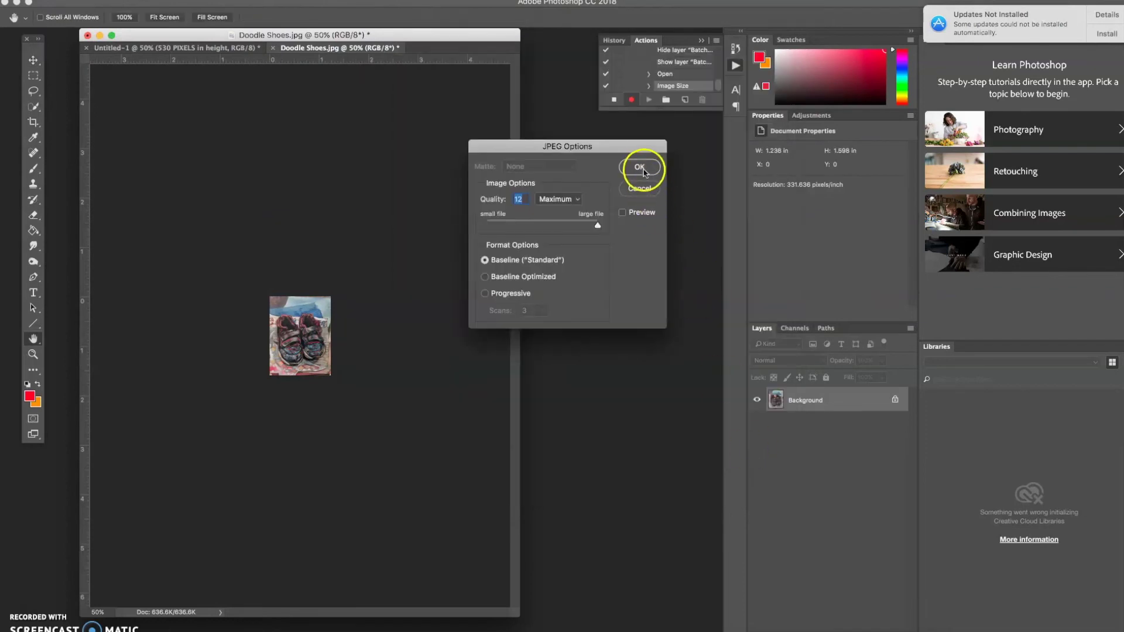
left_click(640, 168)
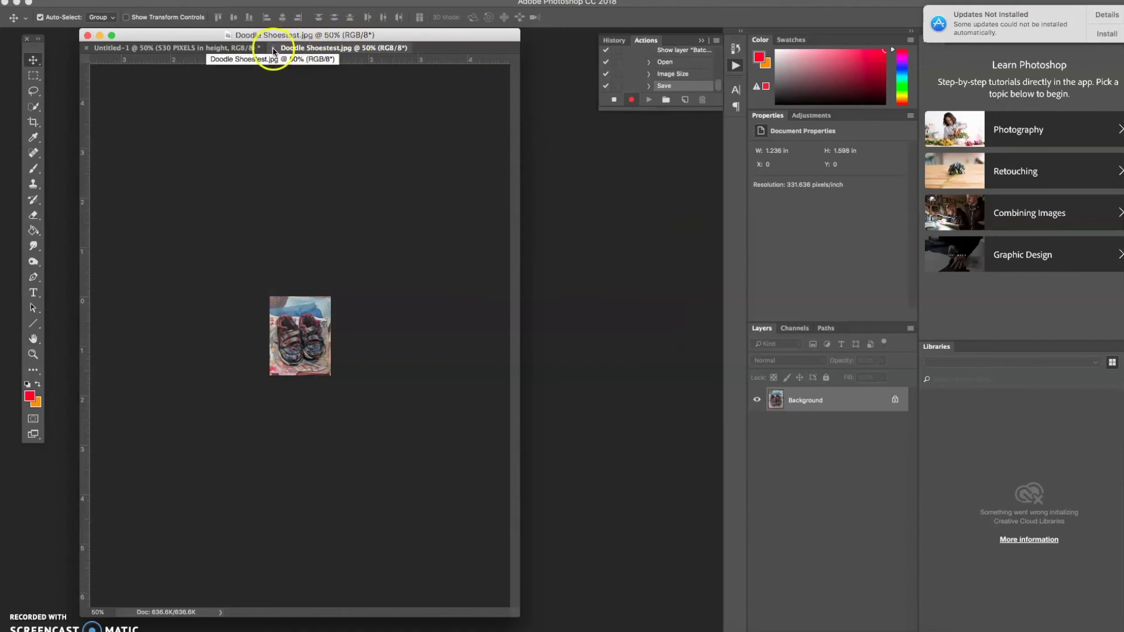
left_click(273, 49)
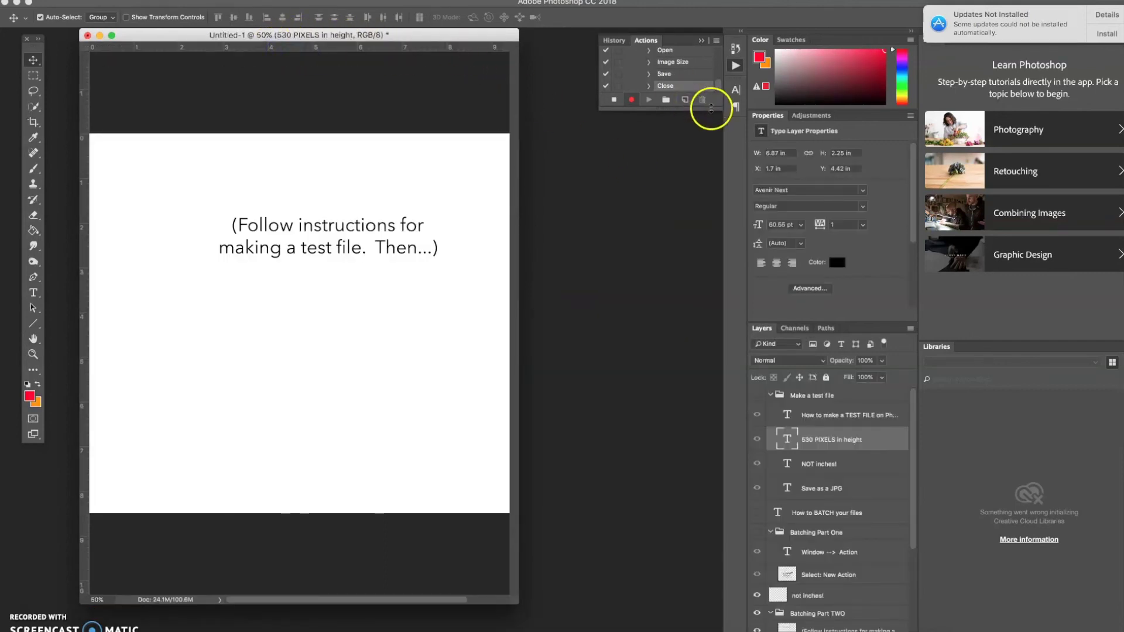
Enlarge the Actions panel to show all steps and stop recording the TEST FILE action
left_click_drag(710, 109, 706, 291)
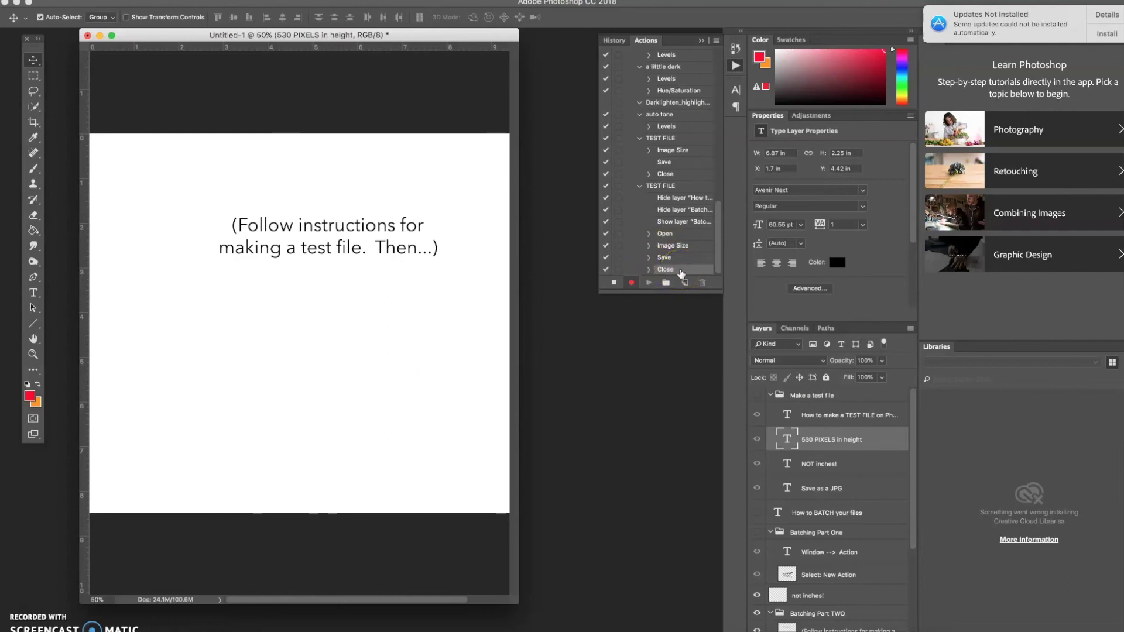
left_click(614, 283)
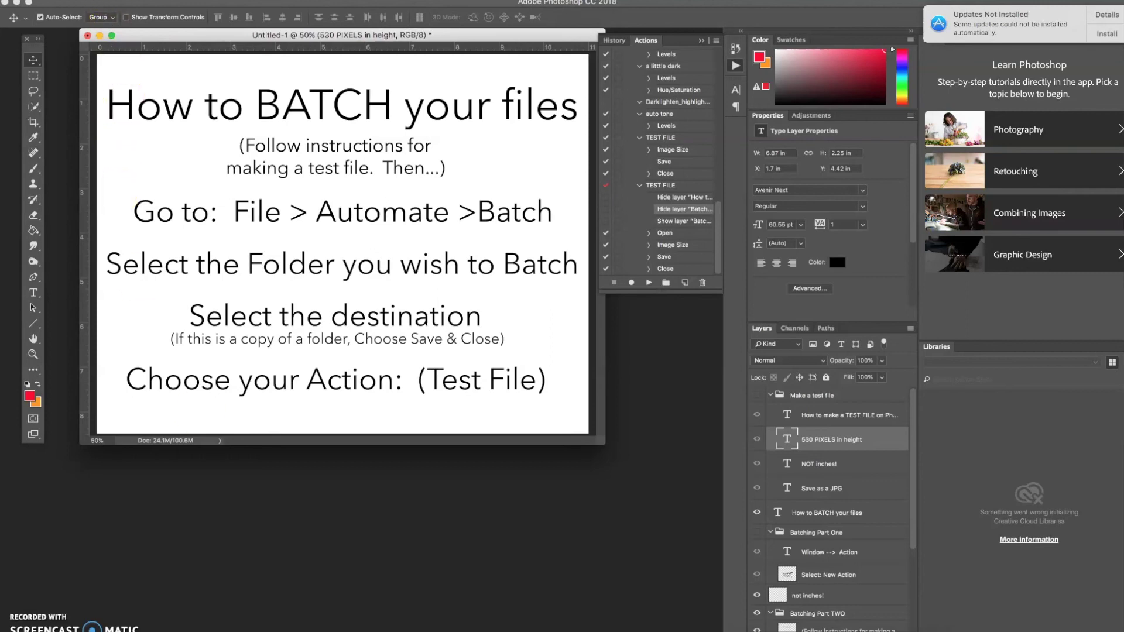
Batch-run the TEST FILE action on the Desktop 'window' folder
left_click(103, 1)
mouse_move(138, 246)
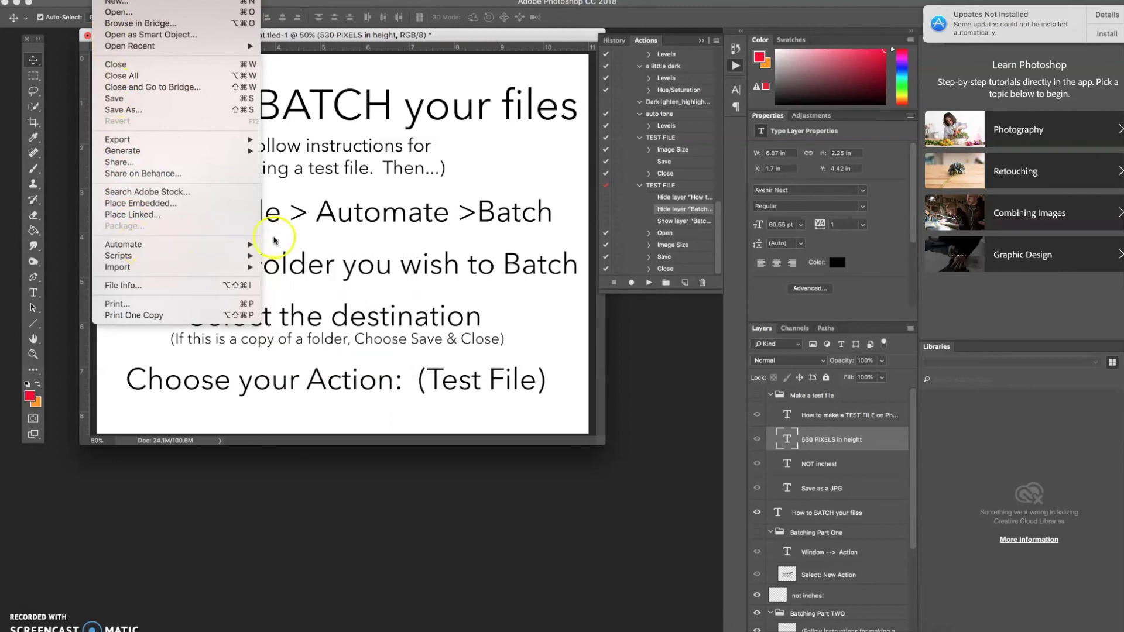
left_click(273, 246)
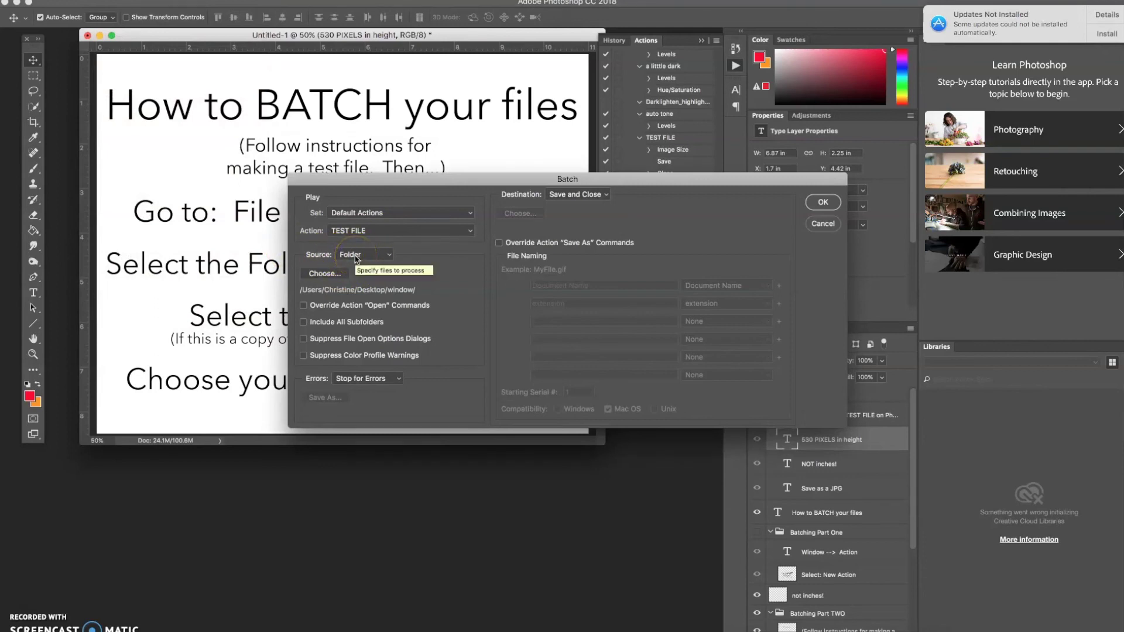
left_click(326, 274)
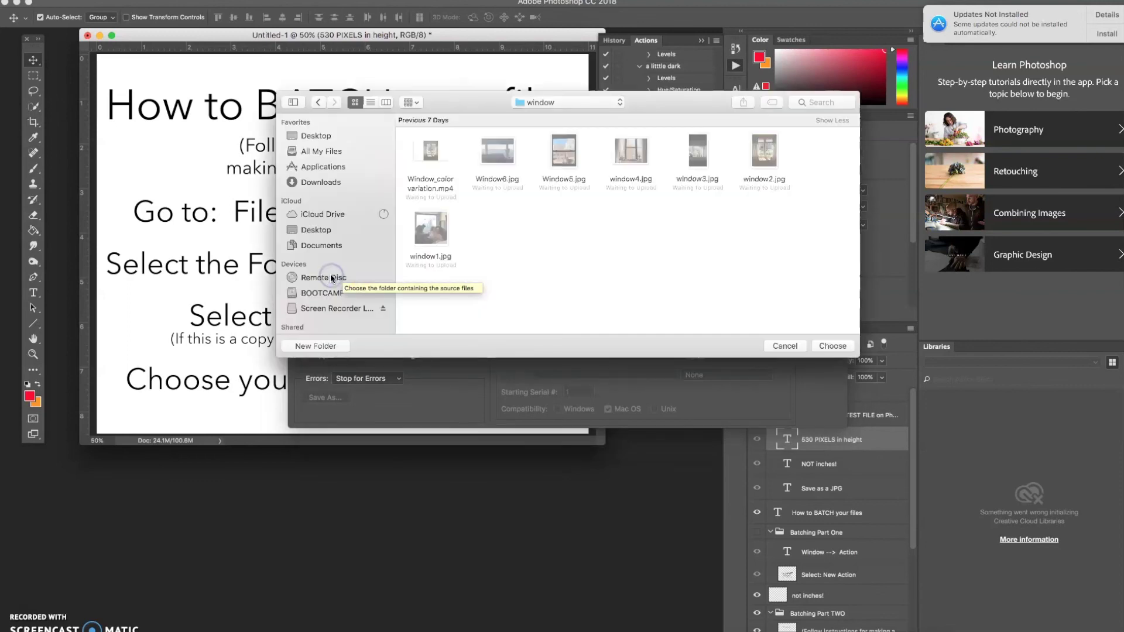
left_click(316, 136)
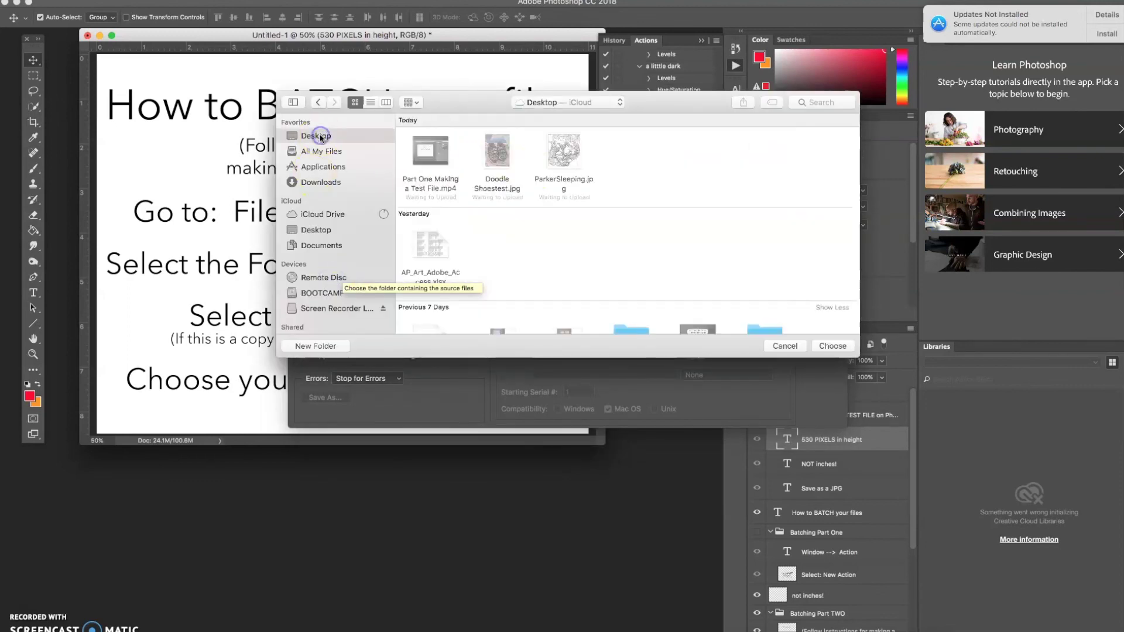
scroll(532, 170, "down", 3)
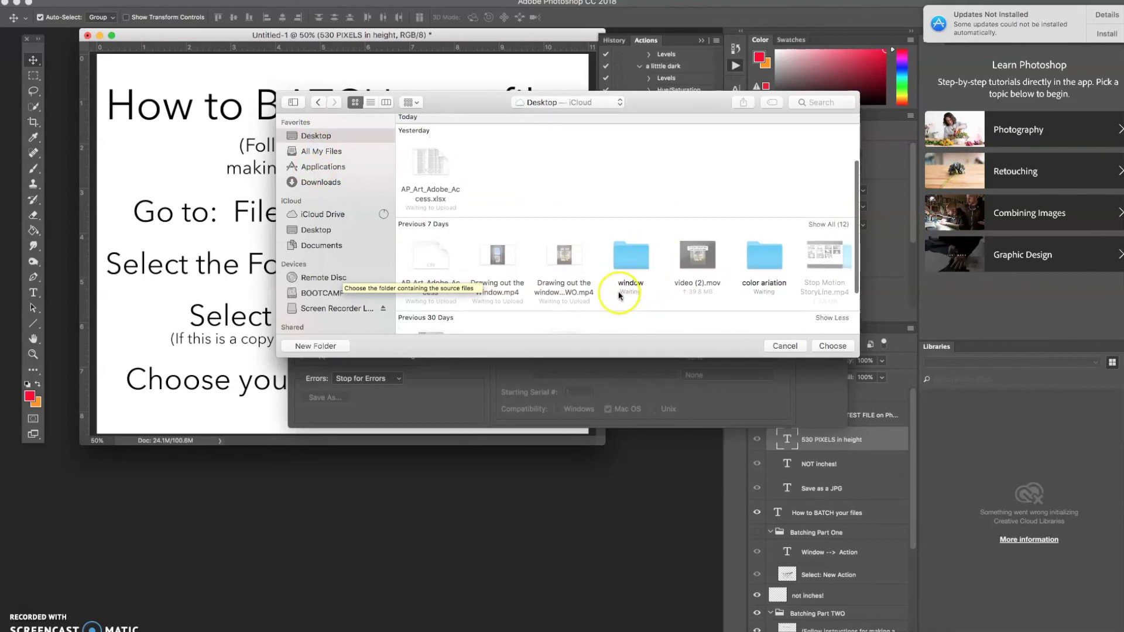
left_click(633, 265)
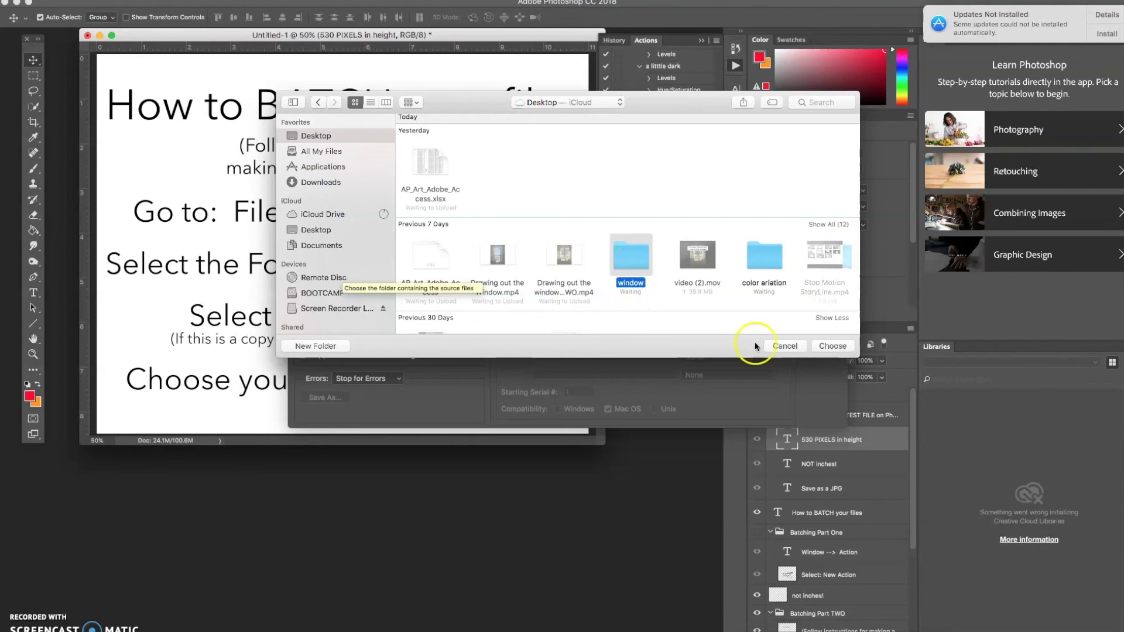
left_click(833, 346)
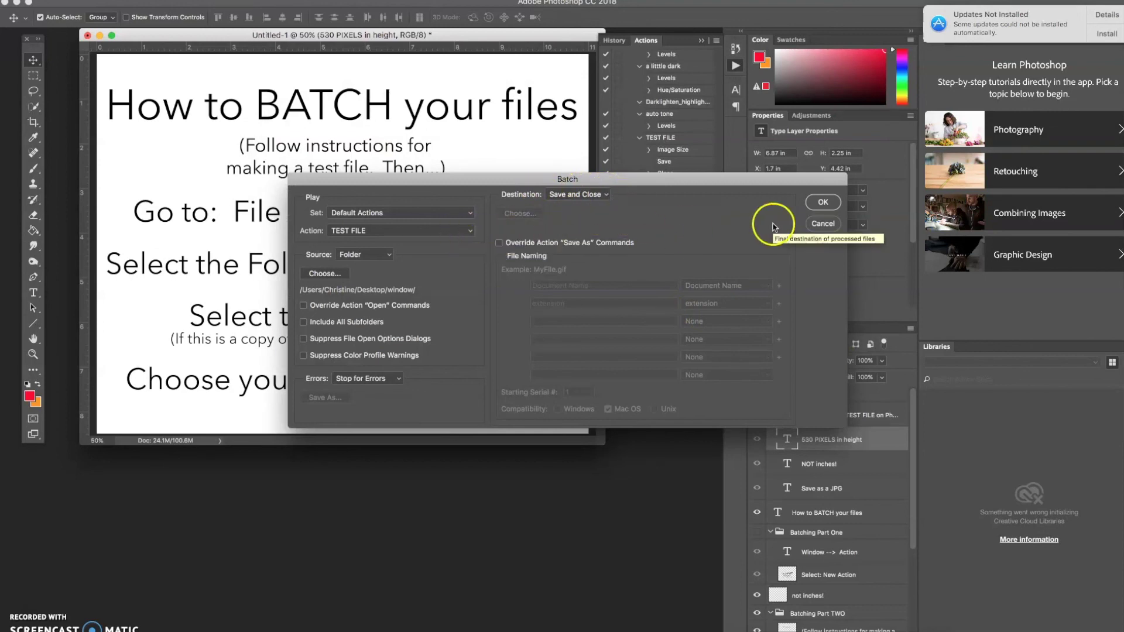
left_click(822, 202)
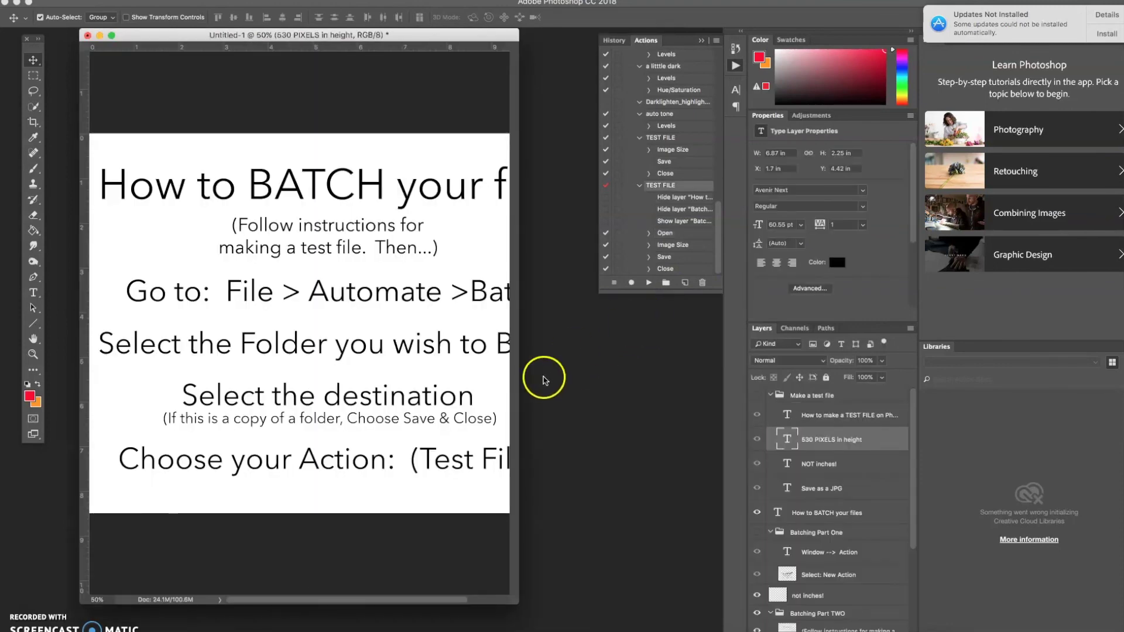
Widen the document window so the whole batch instructions slide is visible
left_click(614, 377)
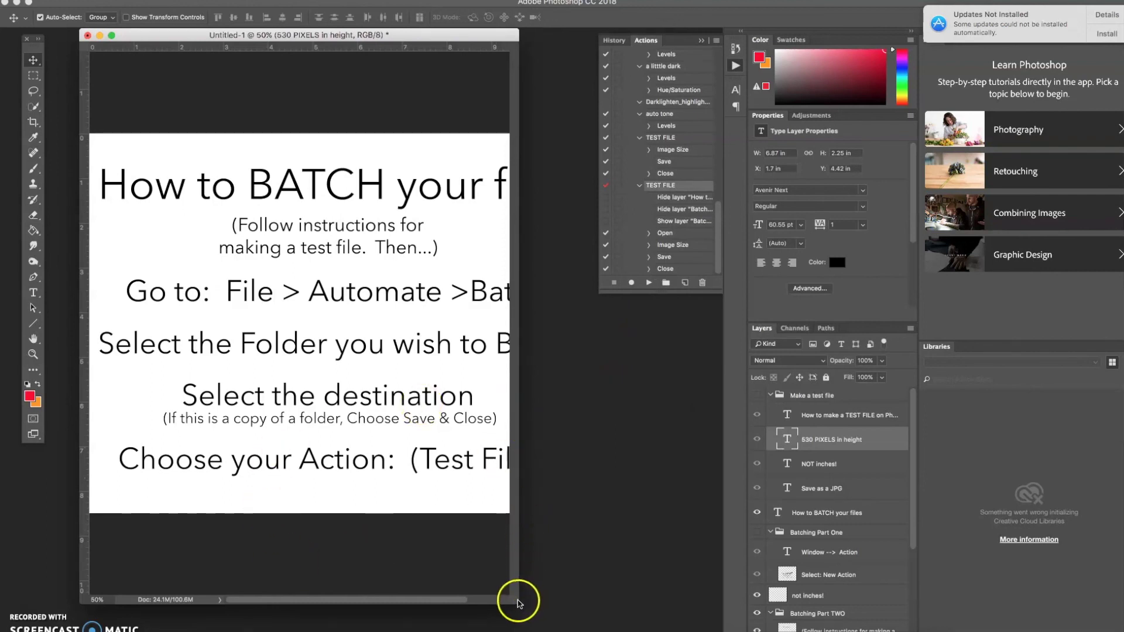
left_click(593, 594)
left_click_drag(593, 593, 673, 593)
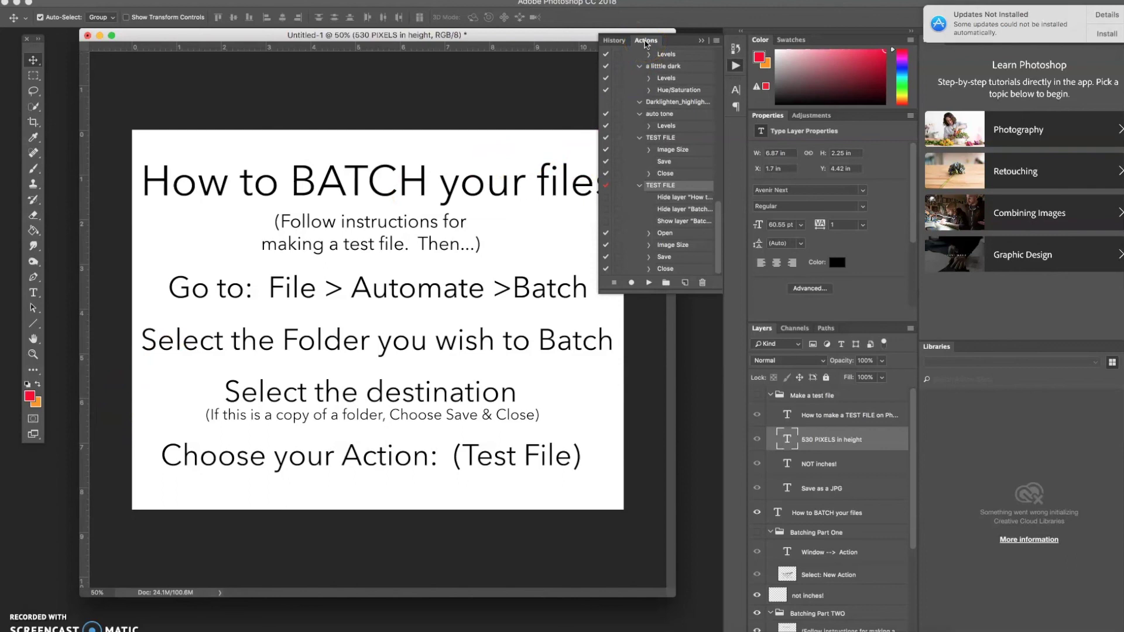
Show the File > Automate menu, then dismiss it without running anything
left_click(96, 3)
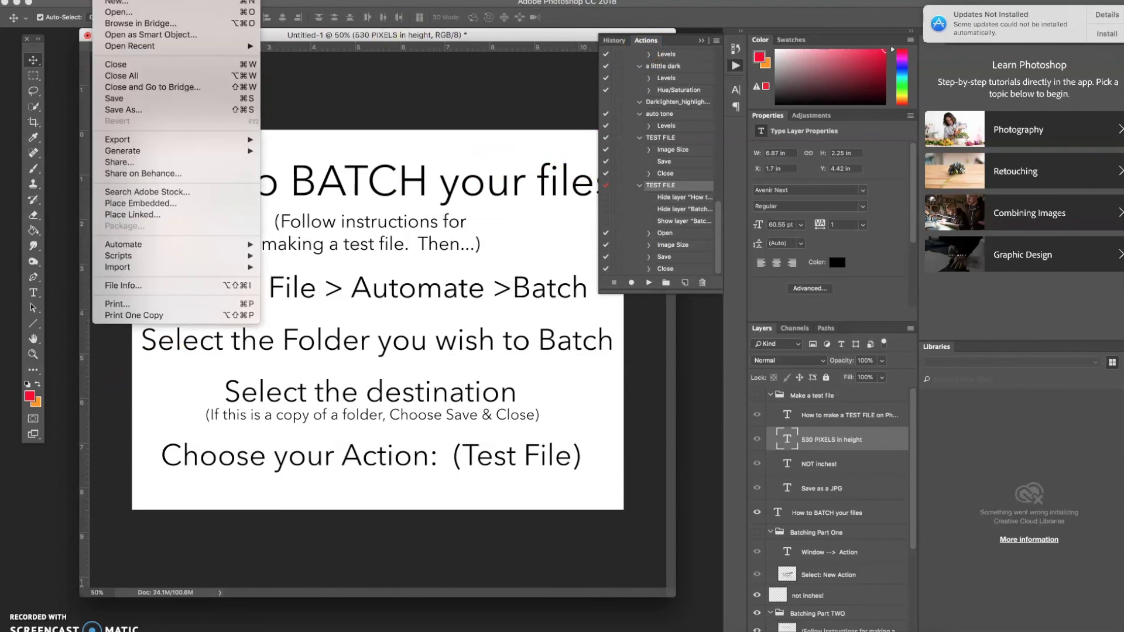
mouse_move(138, 249)
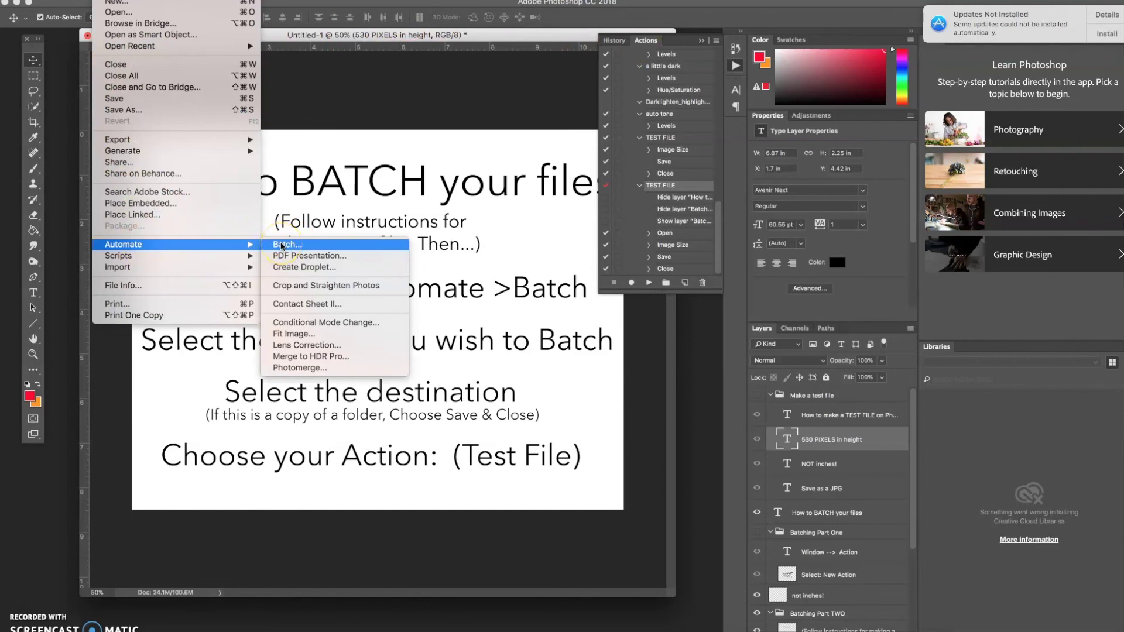
left_click(320, 209)
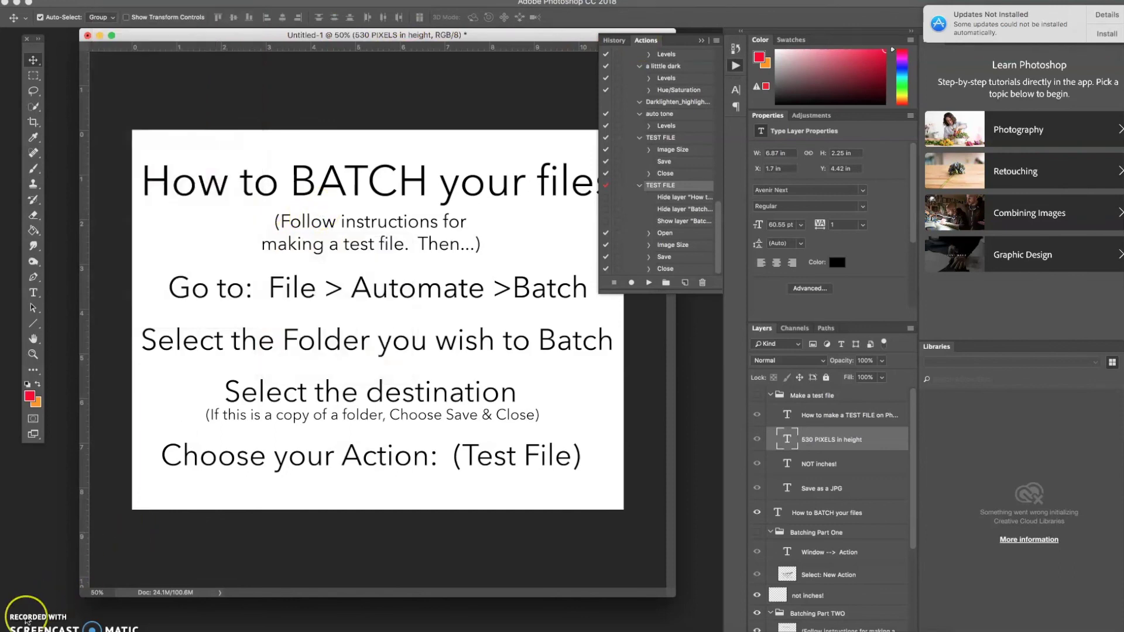